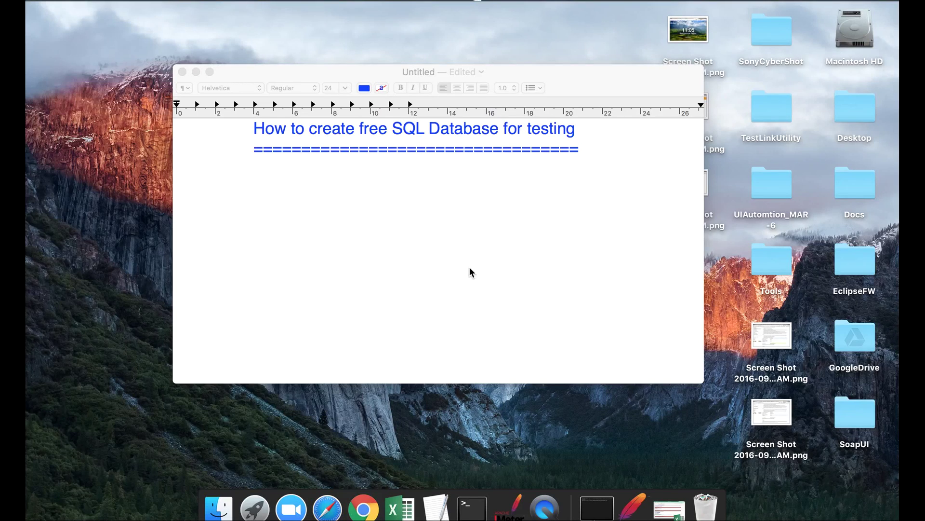
# Paste the freesqldatabase.com and db4free.net links below the SQL database heading
pyautogui.click(338, 187)
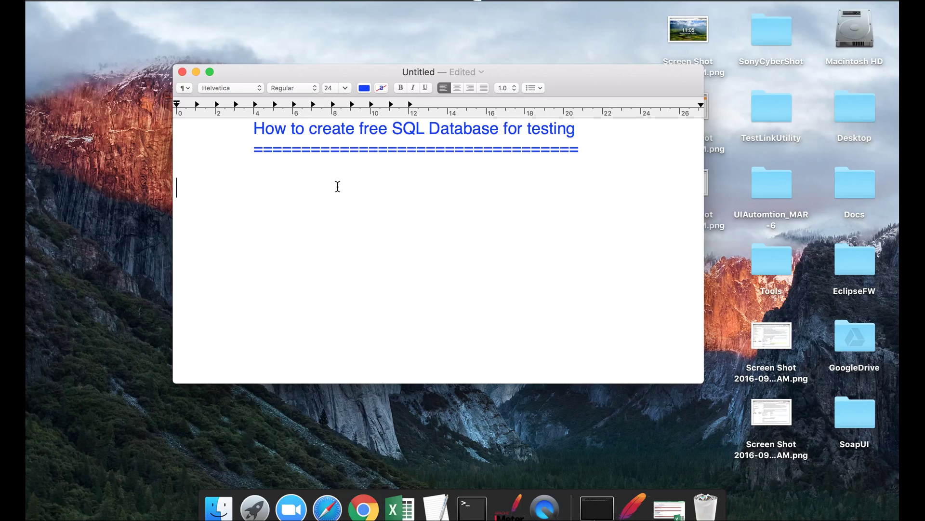
pyautogui.write('http://www.freesqldatabase.com/  https://www.db4free.net/')
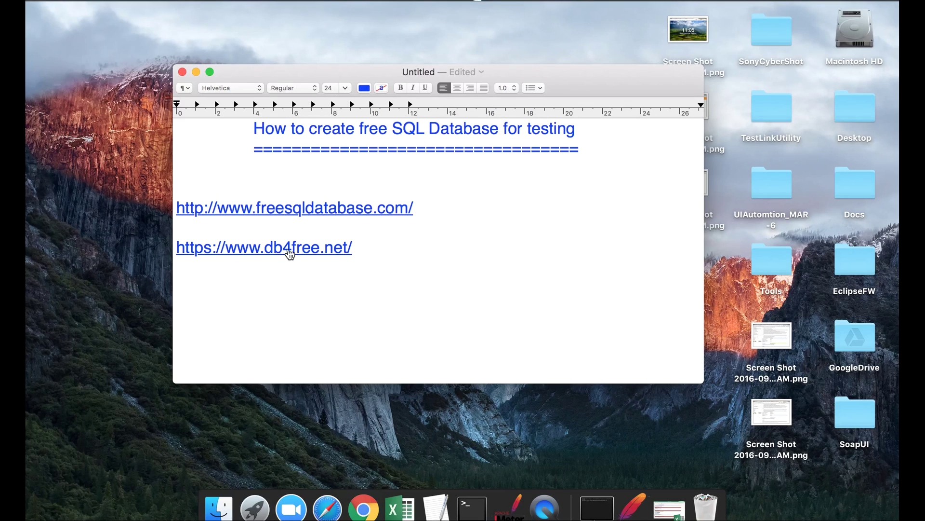
# In Chrome, search Google for 'free sql database' and open the Free Sql Database result
pyautogui.click(347, 254)
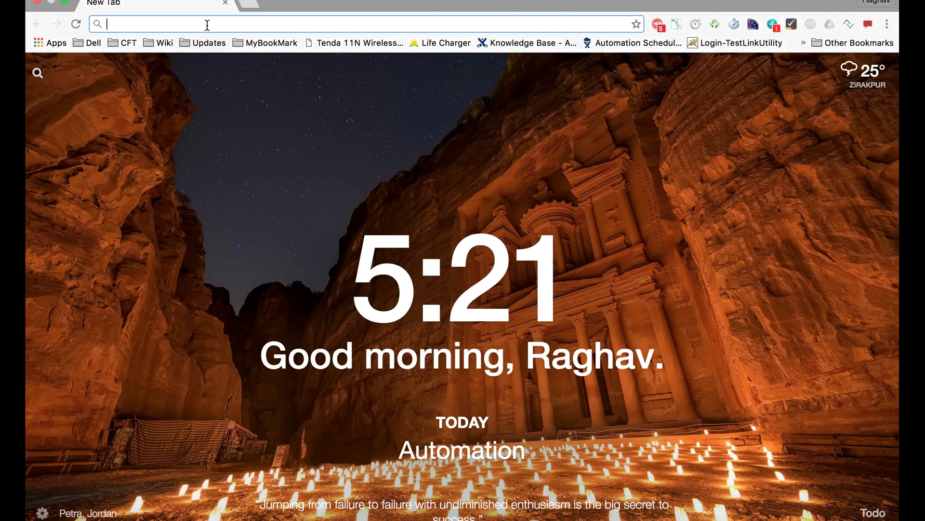
pyautogui.write('google.com')
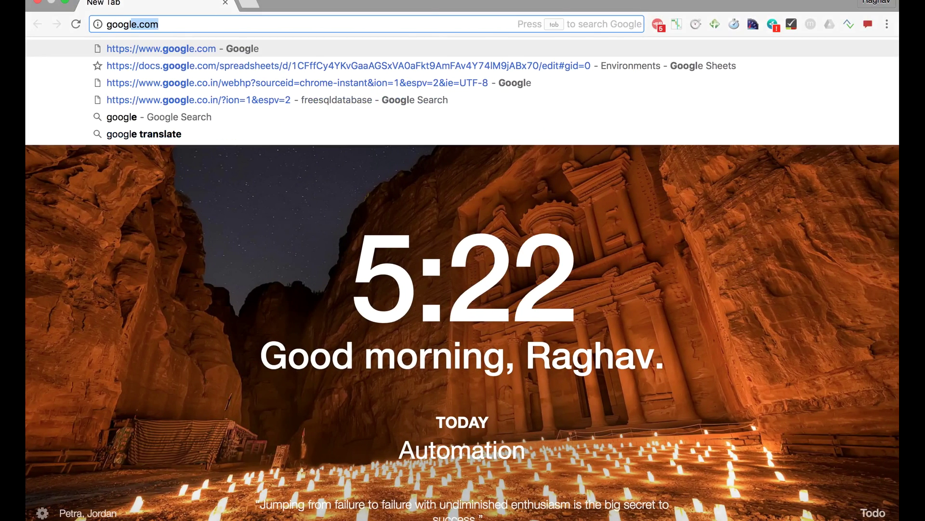
pyautogui.press('Return')
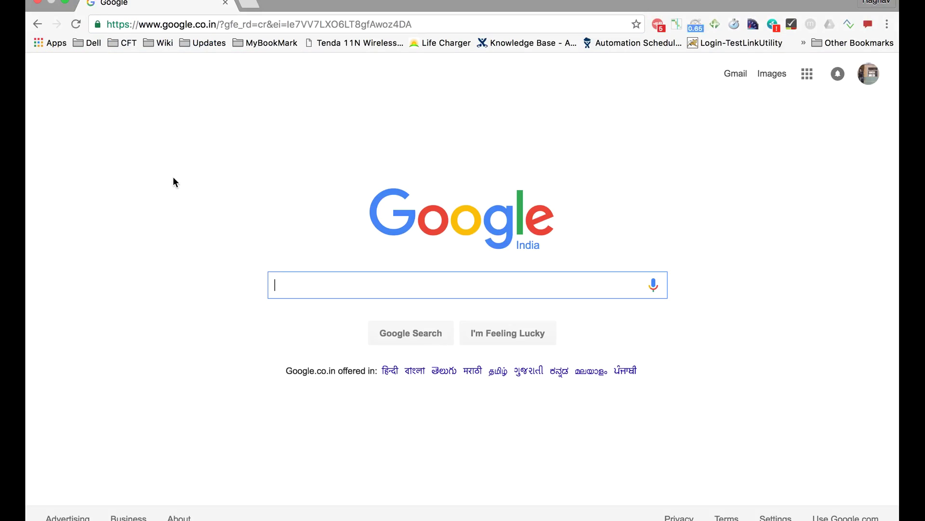
pyautogui.write('fr')
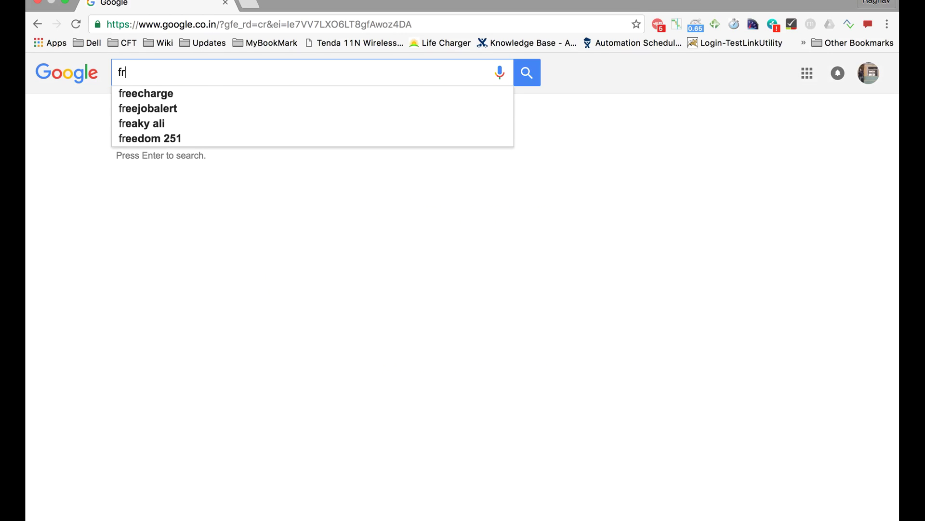
pyautogui.write('ee s')
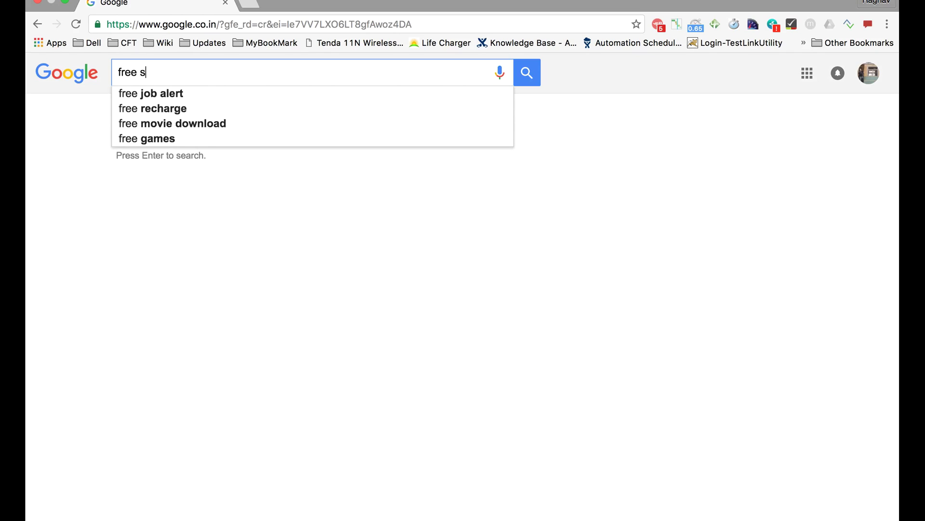
pyautogui.write('ql database')
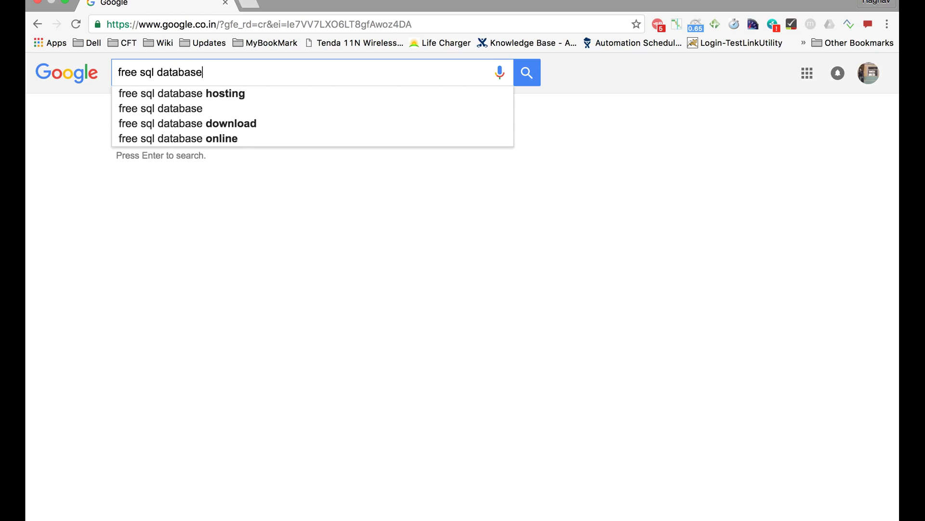
pyautogui.press('Return')
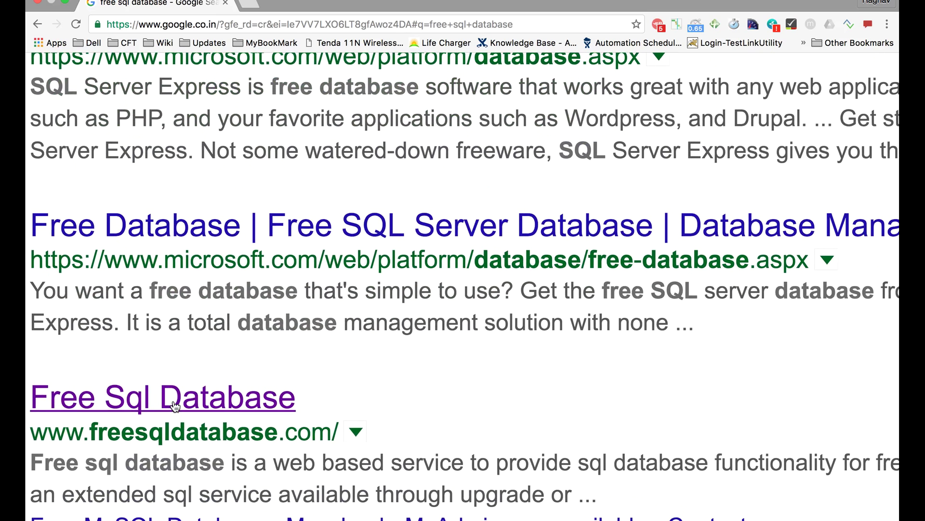
pyautogui.click(166, 415)
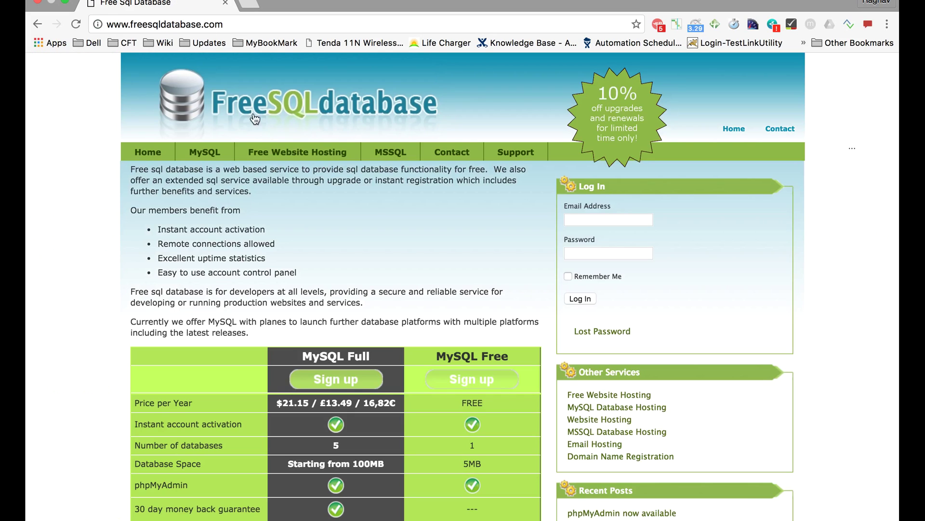
# Check the MySQL Free plan's 5MB database space, then choose Sign up for that plan
pyautogui.scroll(-1, 346, 258)
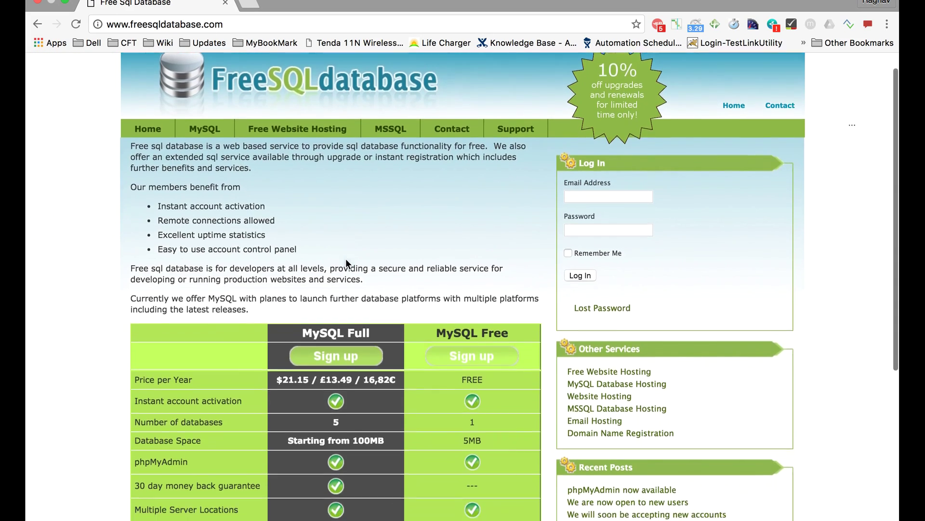
pyautogui.scroll(-5, 346, 258)
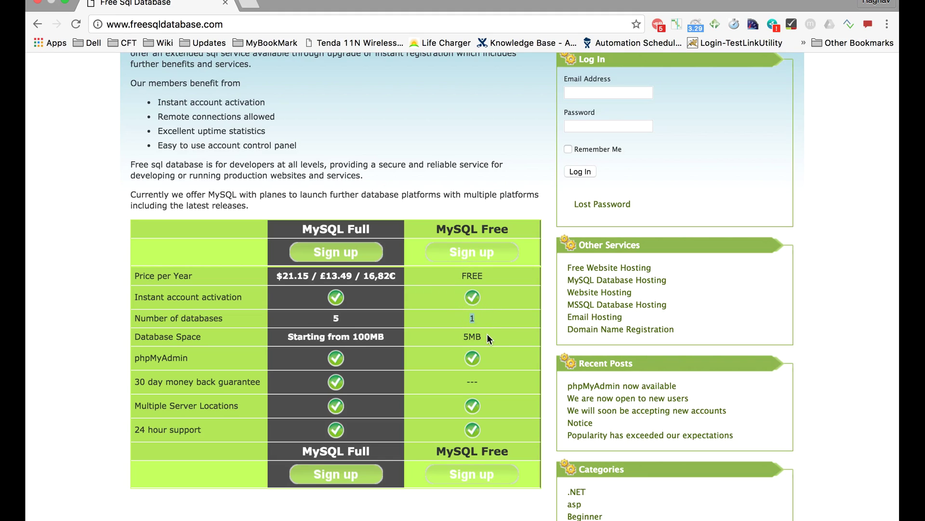
pyautogui.doubleClick(471, 337)
pyautogui.scroll(1, 458, 335)
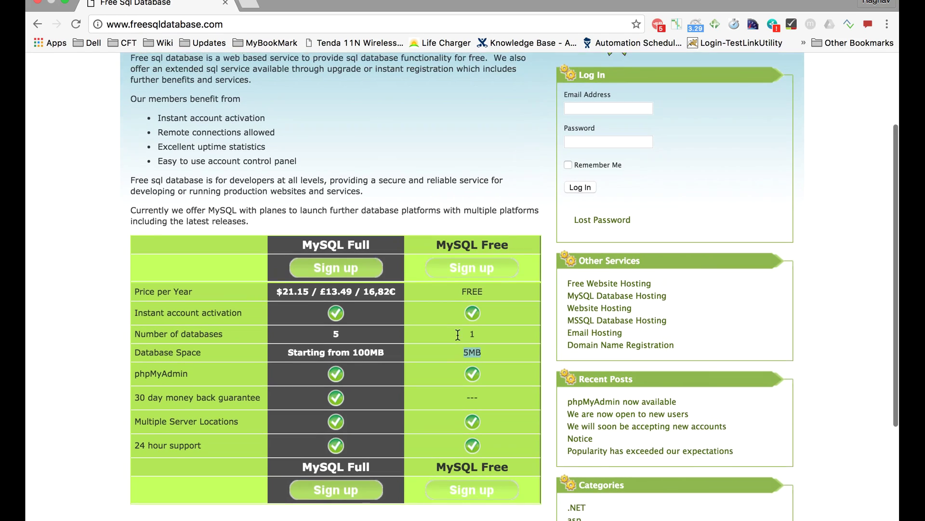
pyautogui.click(473, 298)
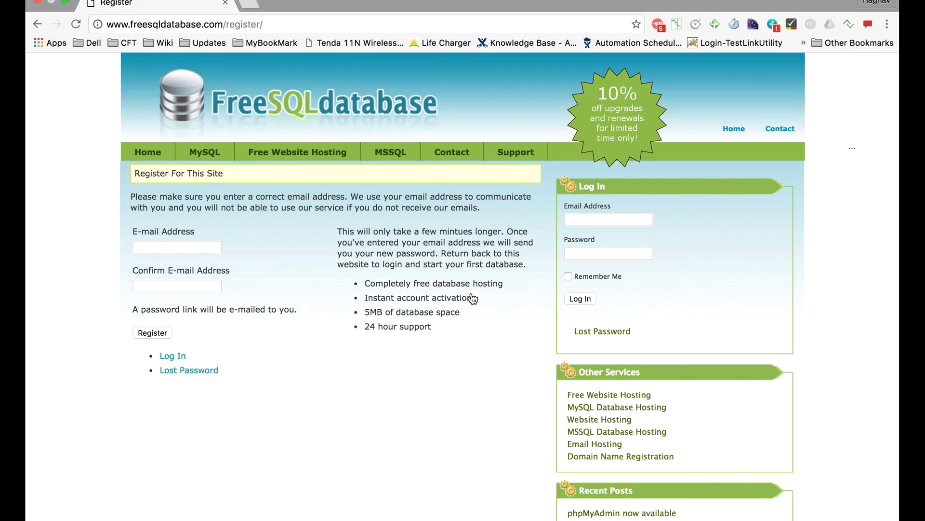
# Register with the account e-mail address entered and confirmed
pyautogui.click(160, 246)
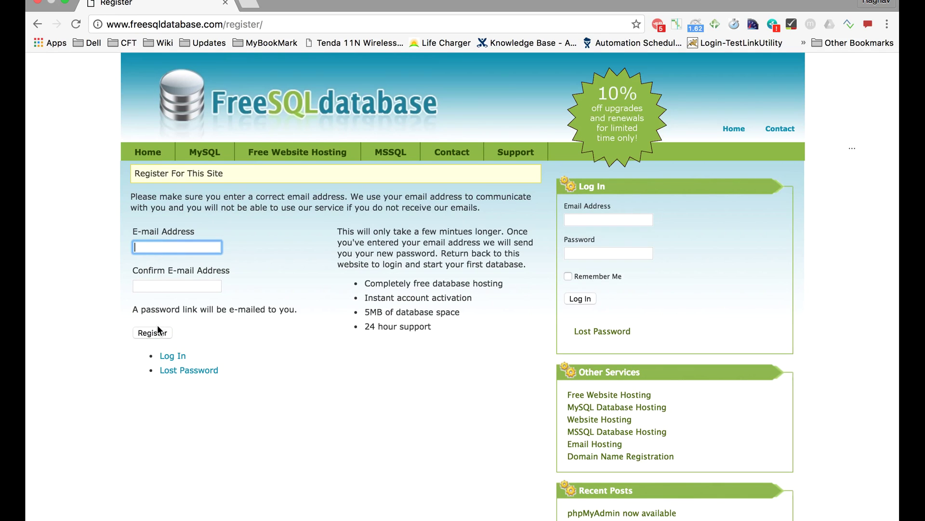
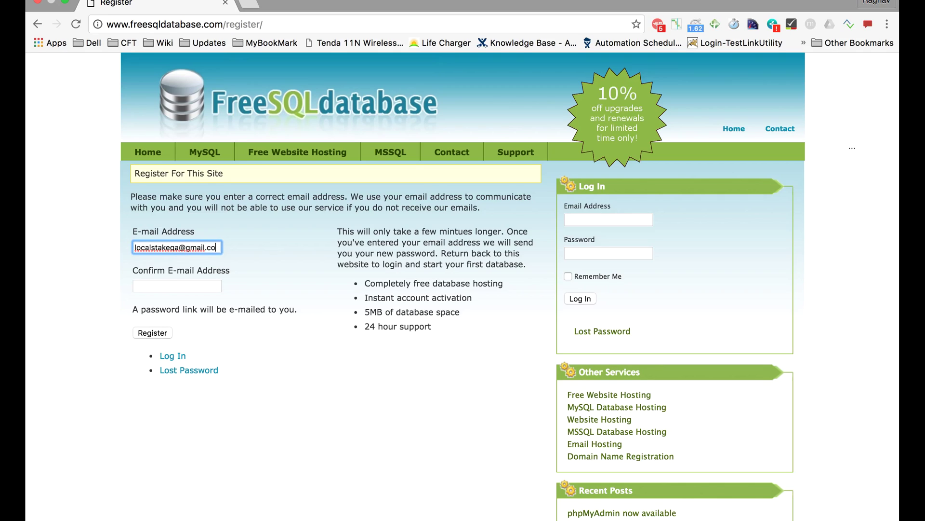
pyautogui.press('Tab')
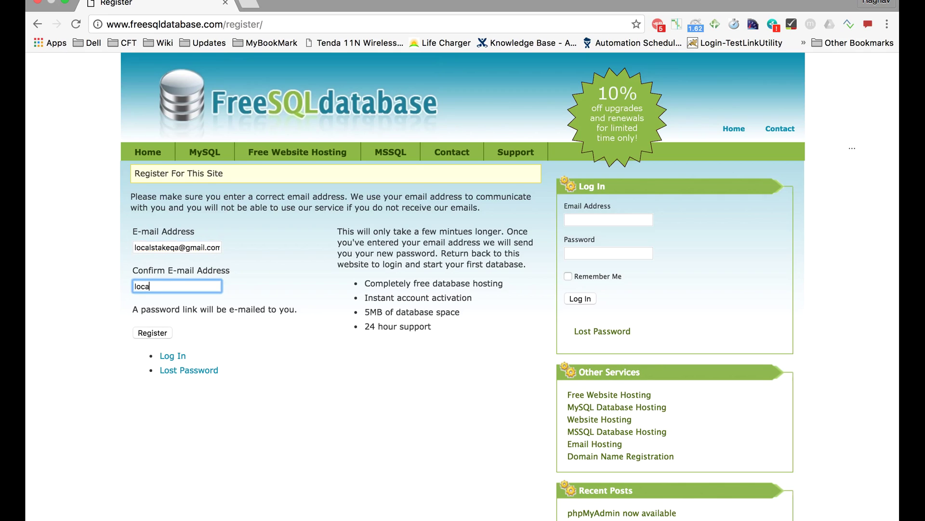
pyautogui.click(155, 333)
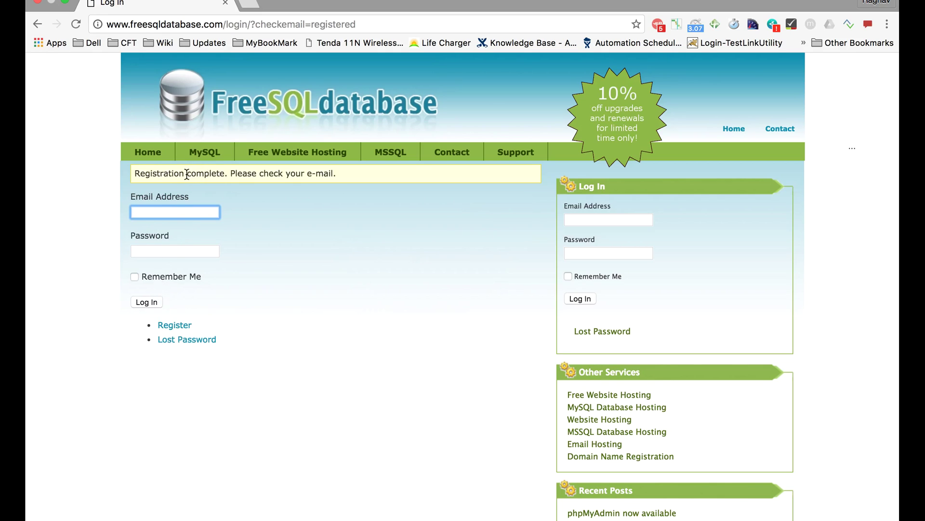
# Highlight the registration-complete message, then go to the Gmail inbox
pyautogui.moveTo(139, 174); pyautogui.dragTo(340, 173)
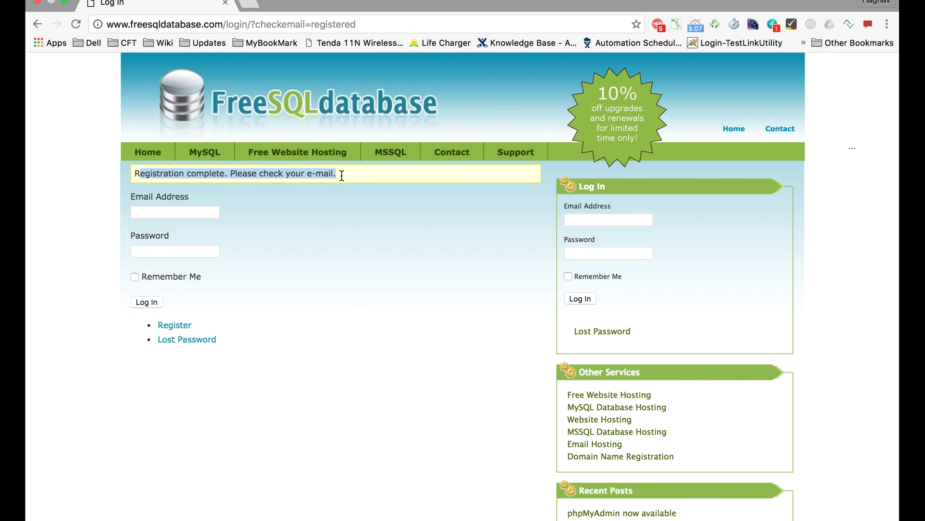
pyautogui.hotkey('ctrl', 'Right')
pyautogui.click(190, 3)
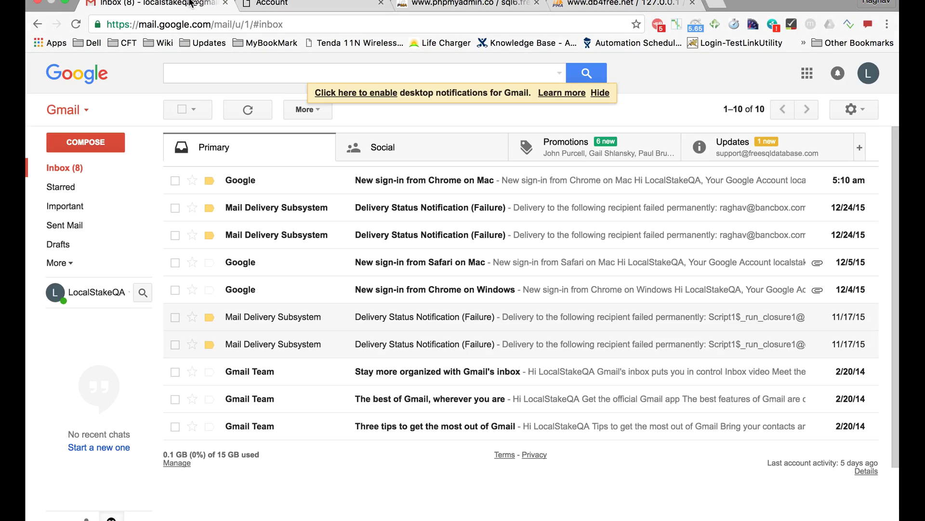
# Open the Welcome to freesqldatabase.com email under Updates and follow its registration-completion link
pyautogui.click(750, 154)
pyautogui.click(398, 180)
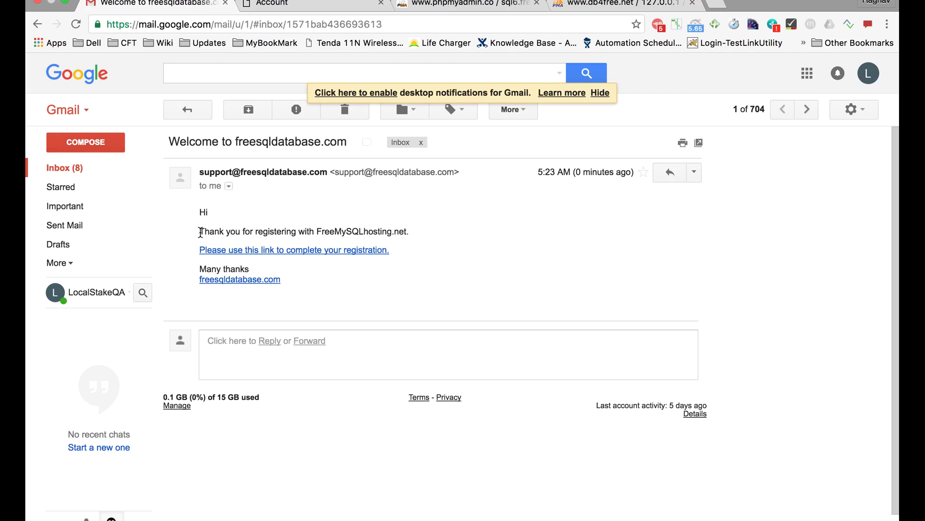
pyautogui.moveTo(201, 232); pyautogui.dragTo(387, 231)
pyautogui.click(323, 251)
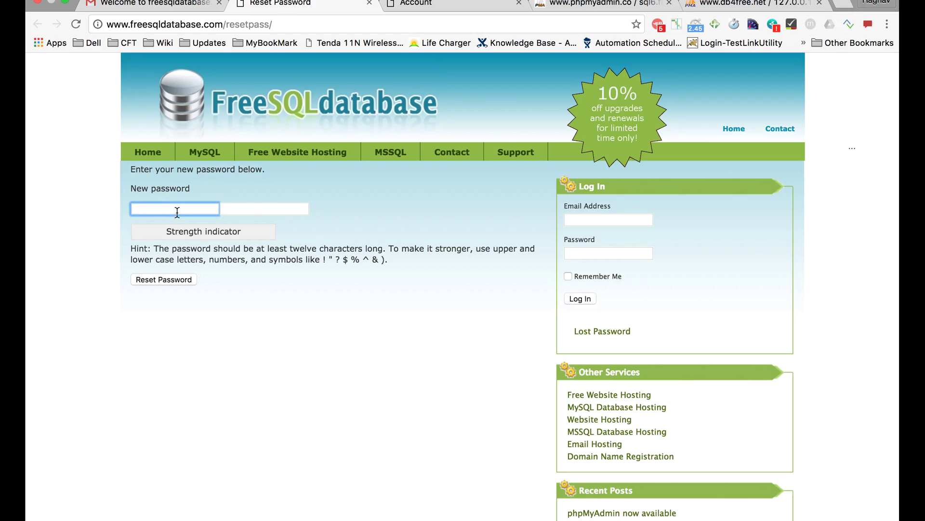
# Enter a new account password, reset it, and return to the Gmail welcome email
pyautogui.write('••••••••••')
pyautogui.click(169, 281)
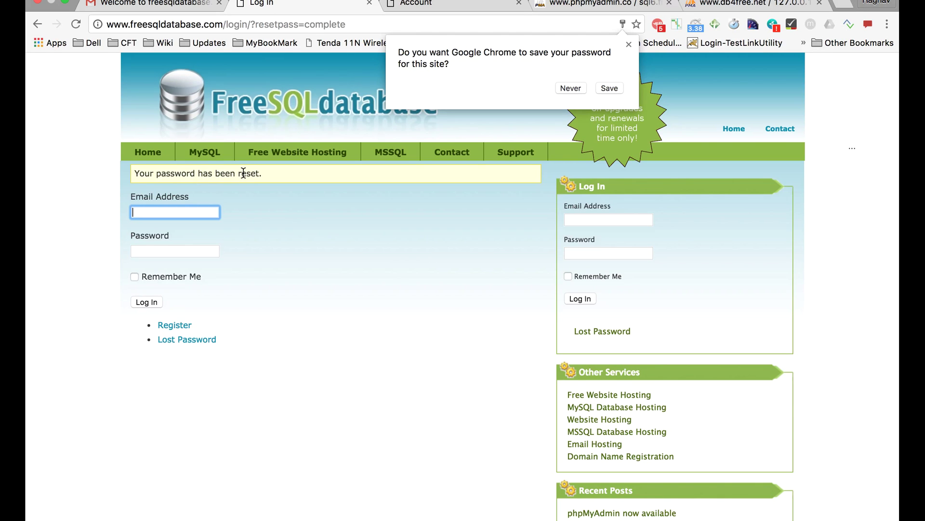
pyautogui.click(179, 4)
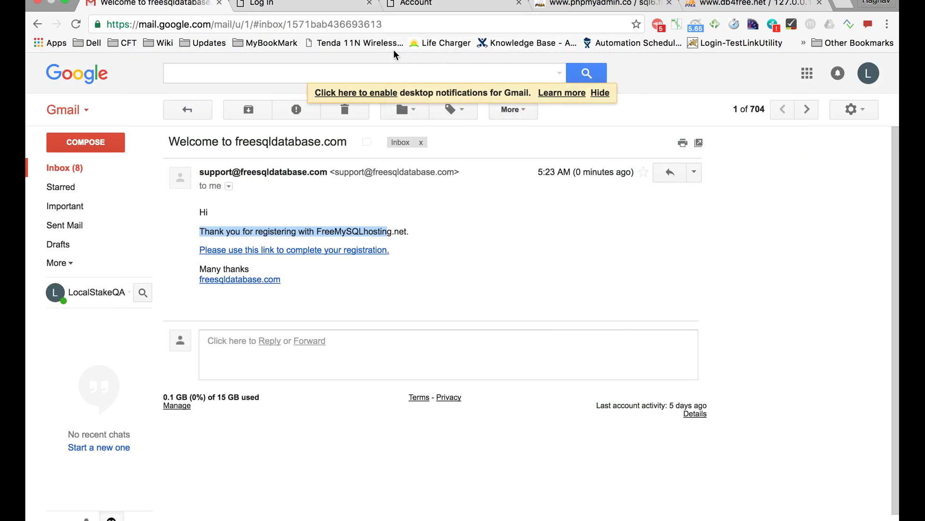
# Move between the Gmail Inbox and Updates lists, then return to the FreeSQLDatabase login tab
pyautogui.click(44, 166)
pyautogui.click(739, 151)
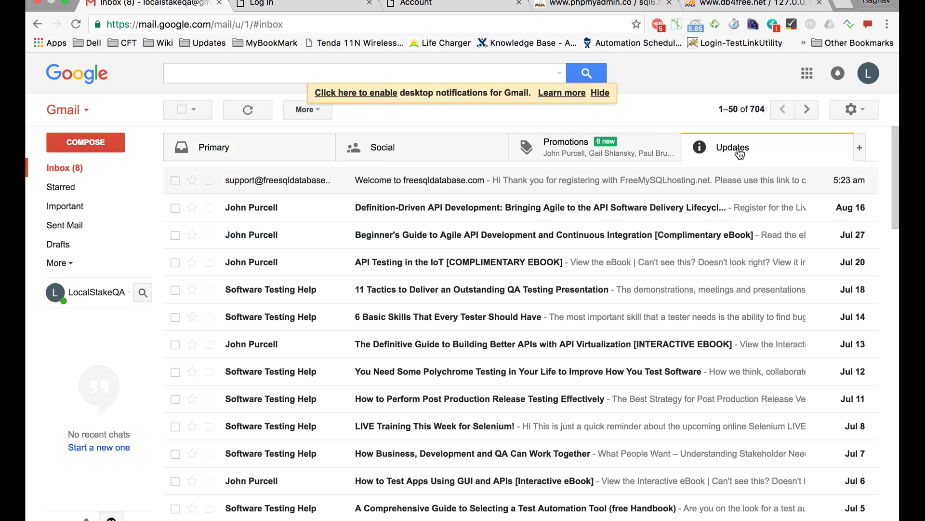
pyautogui.click(49, 168)
pyautogui.click(707, 159)
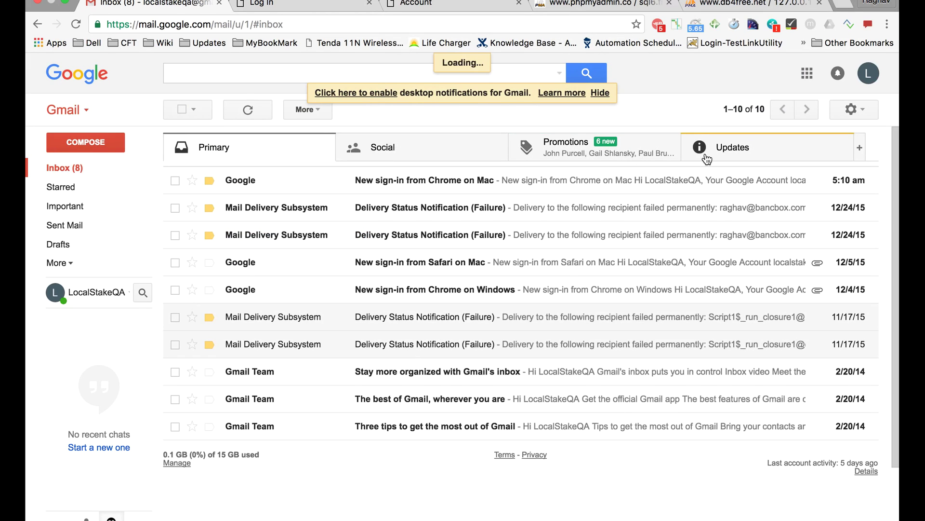
pyautogui.hotkey('ctrl', 'Tab')
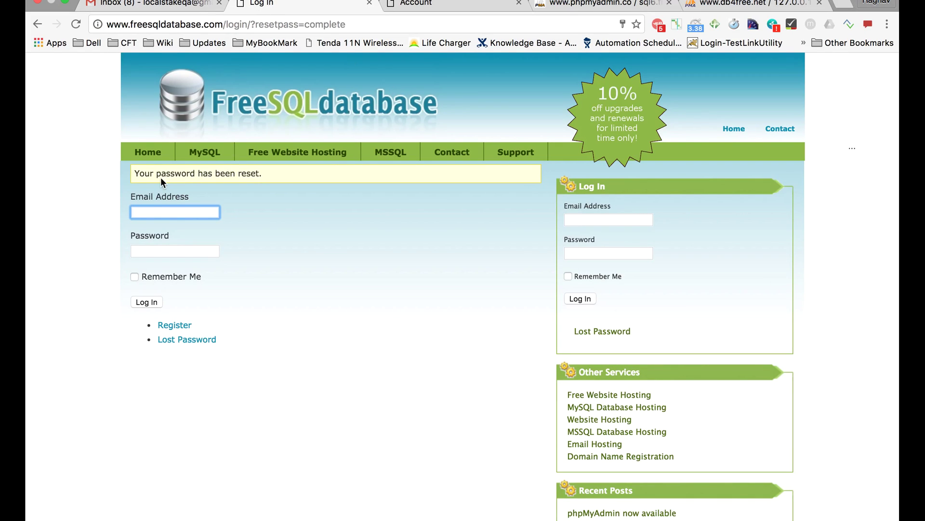
# Log in with the account e-mail and new password, with Remember Me ticked
pyautogui.click(606, 218)
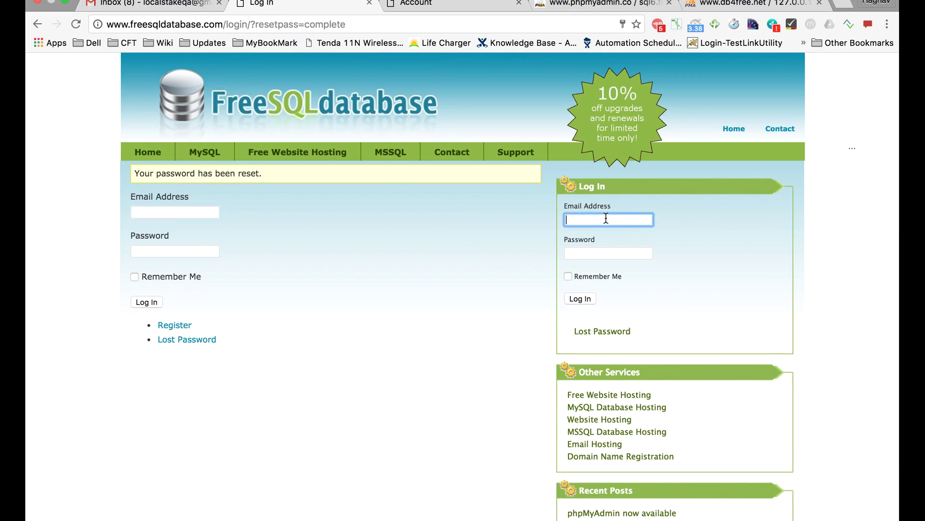
pyautogui.press('Tab')
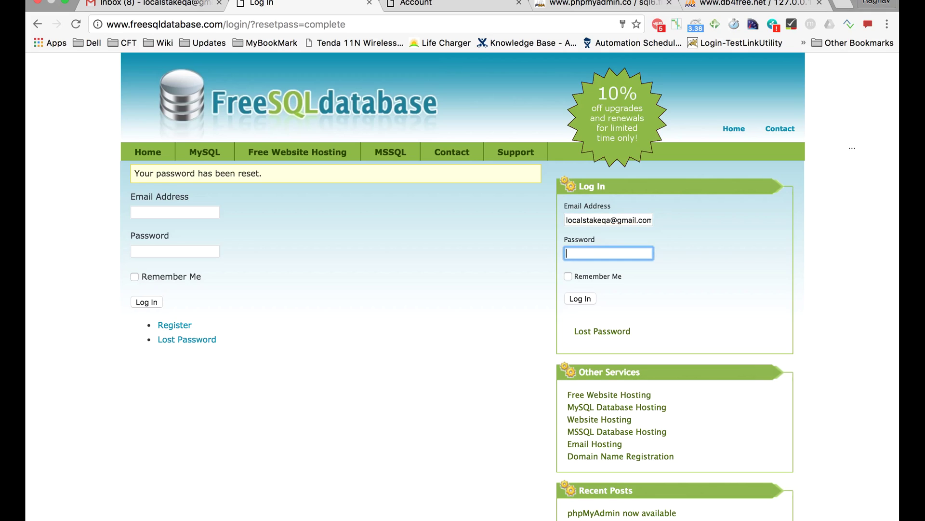
pyautogui.write('**********')
pyautogui.click(568, 276)
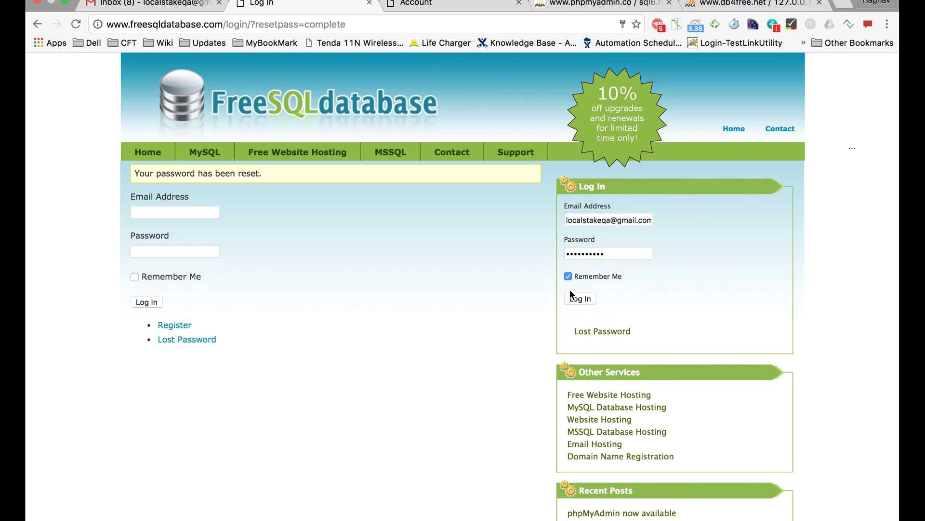
pyautogui.click(575, 301)
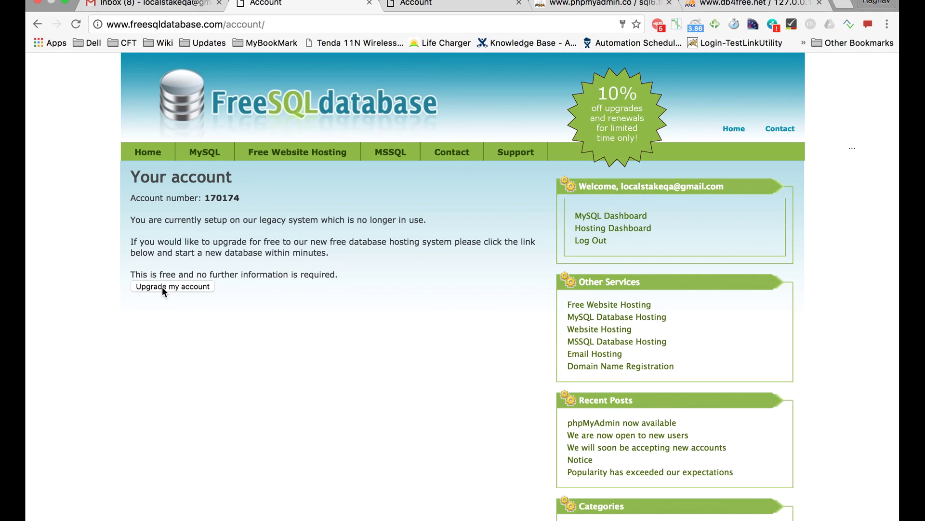
# Dismiss the Gmail signed-out alert and choose Upgrade my account on the Your account page
pyautogui.moveTo(279, 264); pyautogui.dragTo(335, 279)
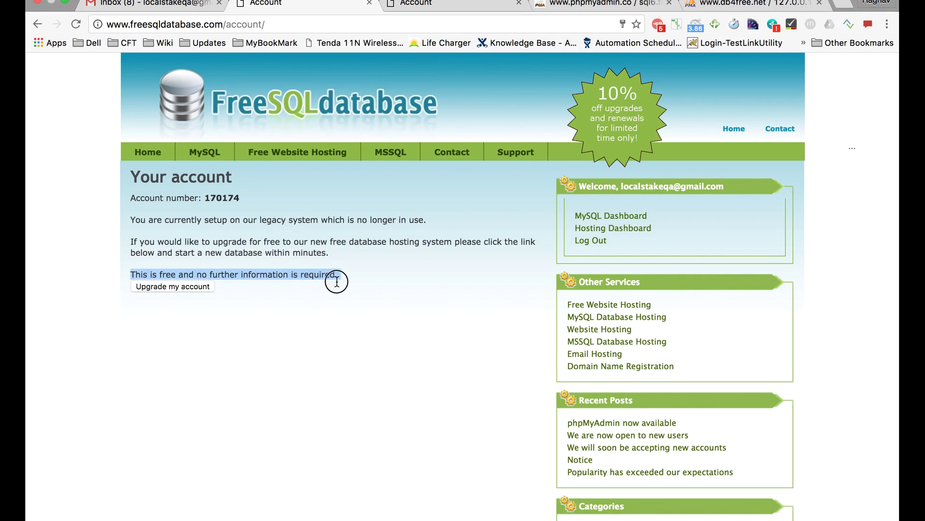
pyautogui.hotkey('ctrl', 'Right')
pyautogui.hotkey('ctrl', 'Left')
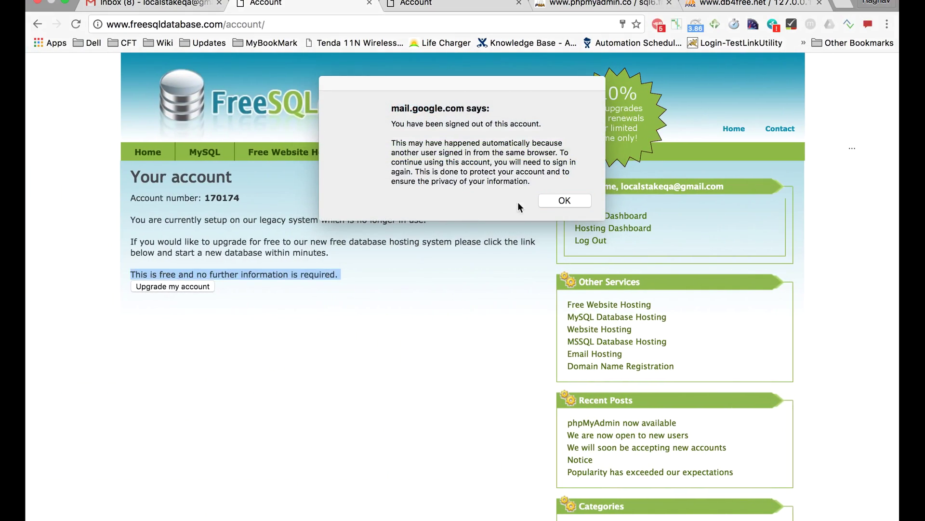
pyautogui.click(555, 200)
pyautogui.click(185, 287)
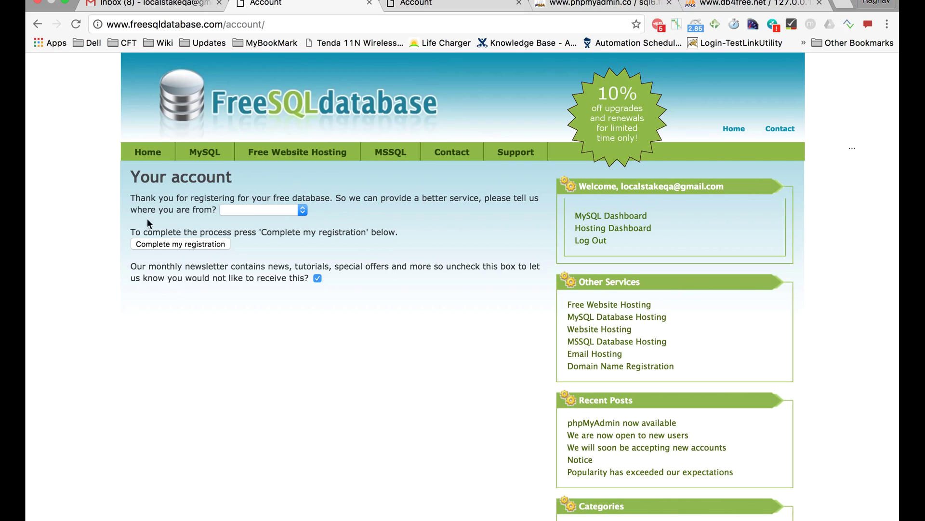
# Select India as the country and complete the registration
pyautogui.click(302, 210)
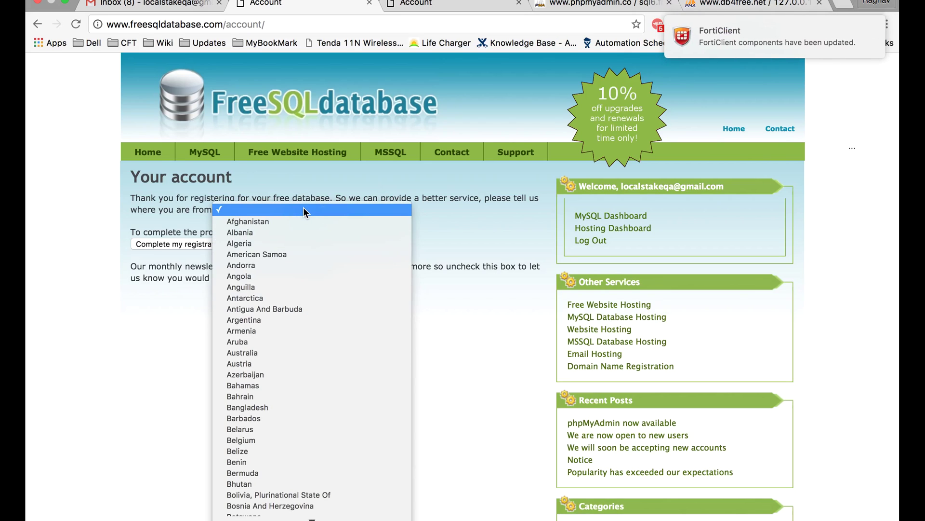
pyautogui.write('in')
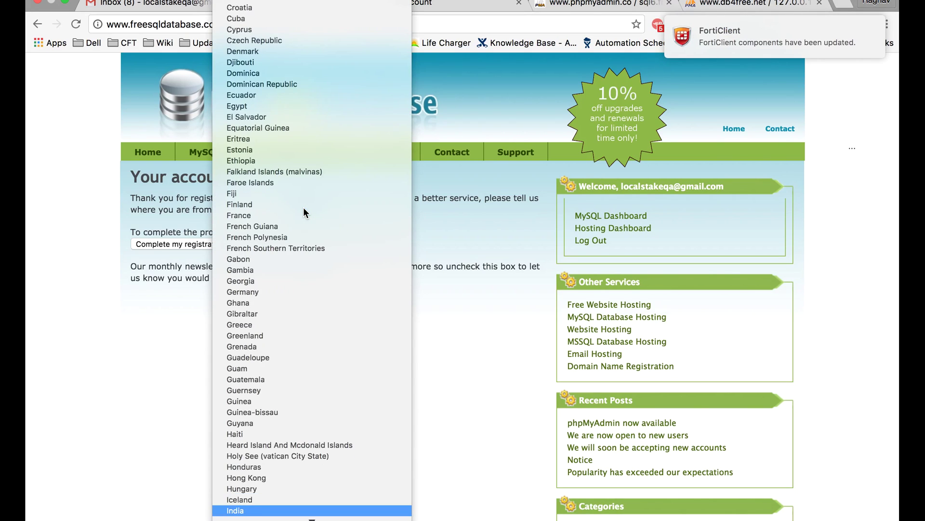
pyautogui.press('Return')
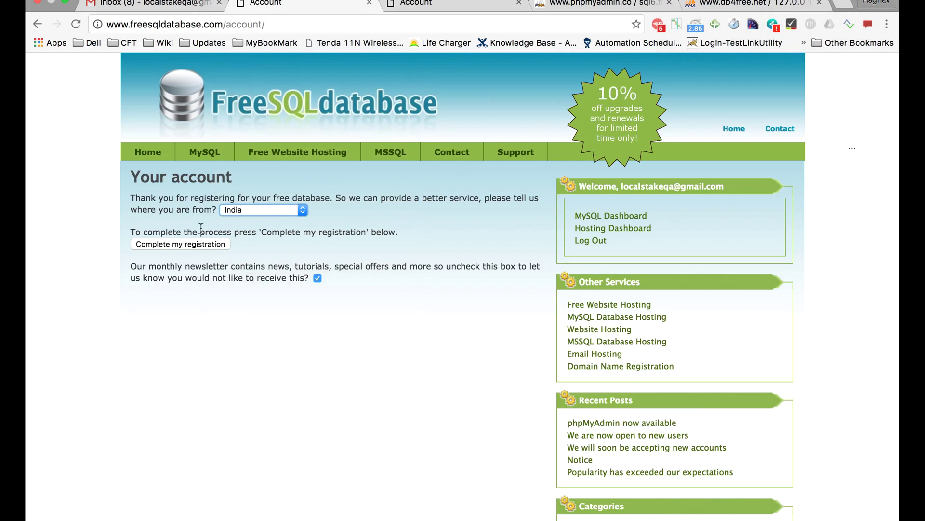
pyautogui.click(189, 246)
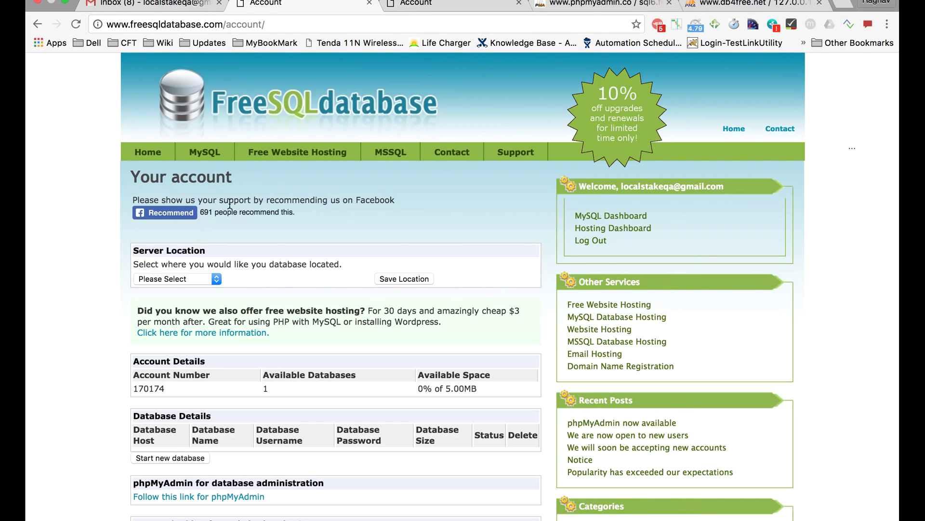
# Save Asia Pacific as the database server location
pyautogui.click(216, 276)
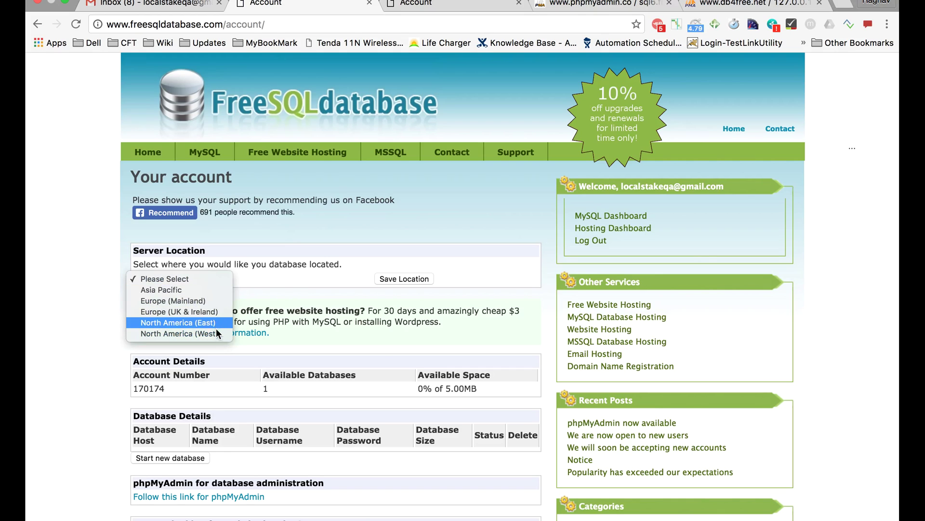
pyautogui.click(208, 290)
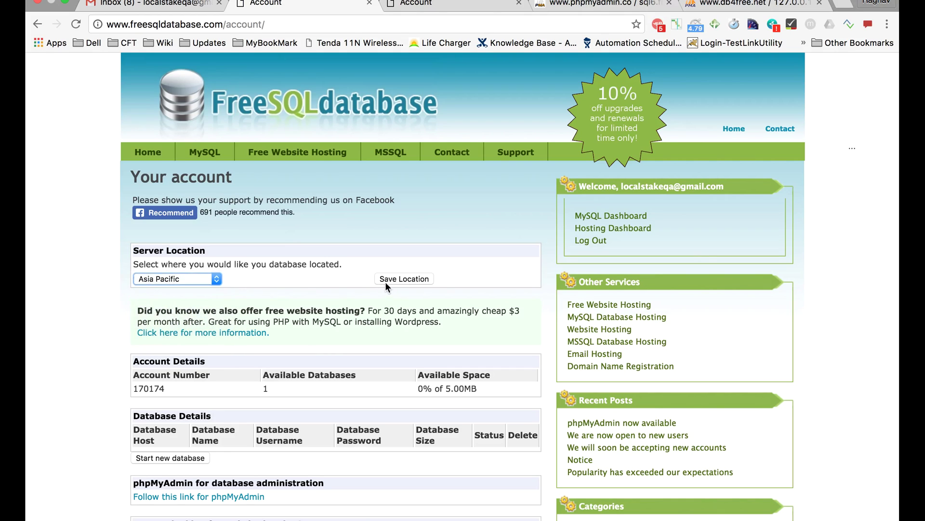
pyautogui.click(390, 278)
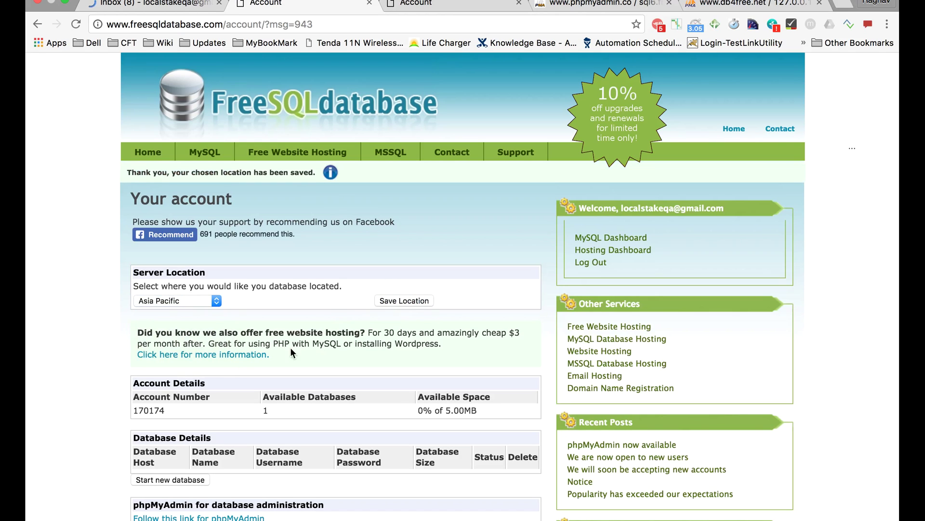
# Start a new free database on sql6.freesqldatabase.com
pyautogui.scroll(-3, 262, 334)
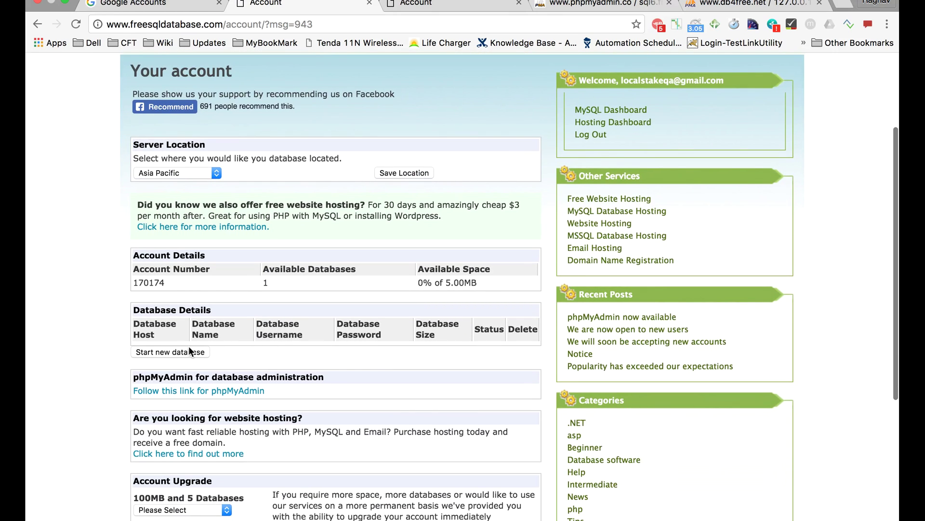
pyautogui.scroll(5, 189, 346)
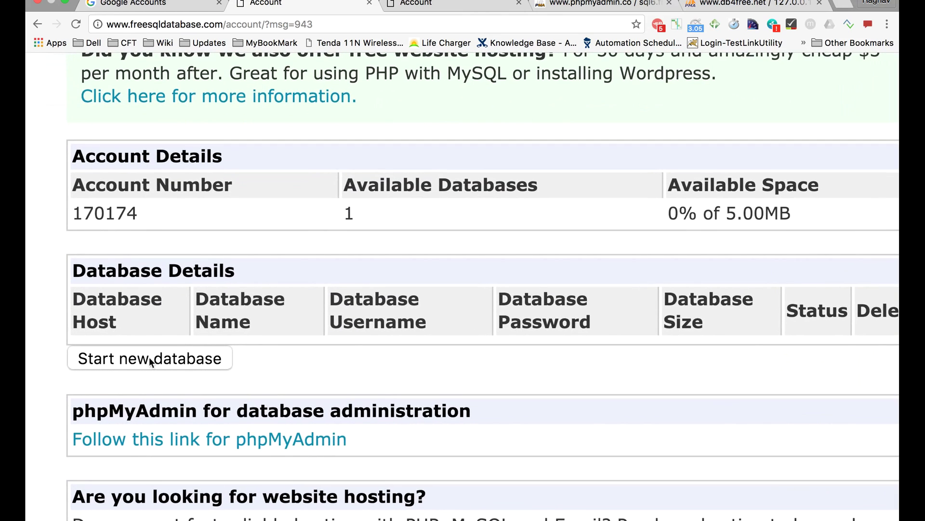
pyautogui.click(155, 360)
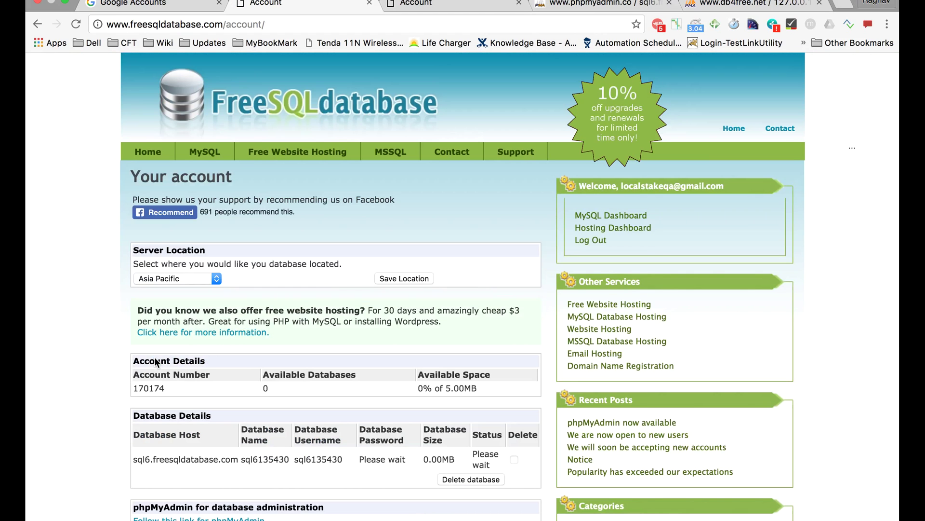
# Review the Database Details row: host name, database name, pending password and status
pyautogui.scroll(-3, 229, 407)
pyautogui.scroll(-1, 228, 408)
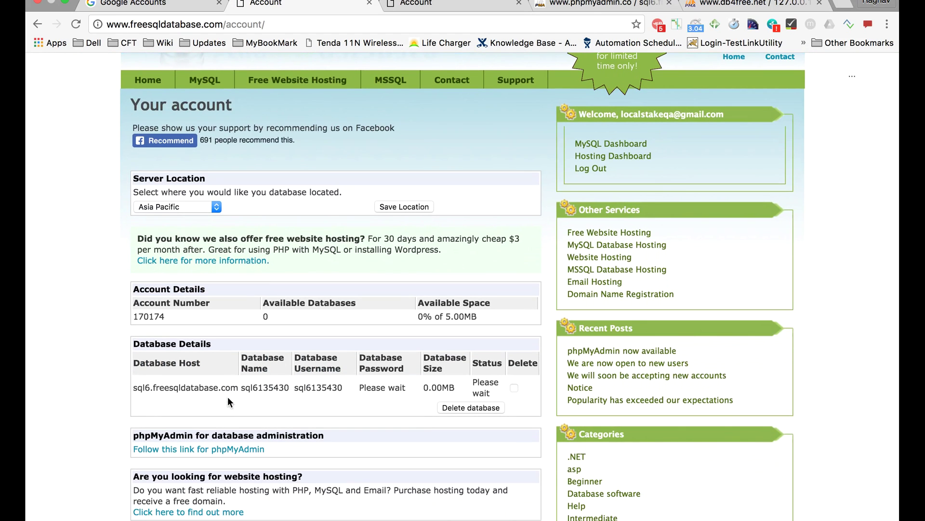
pyautogui.scroll(-3, 262, 360)
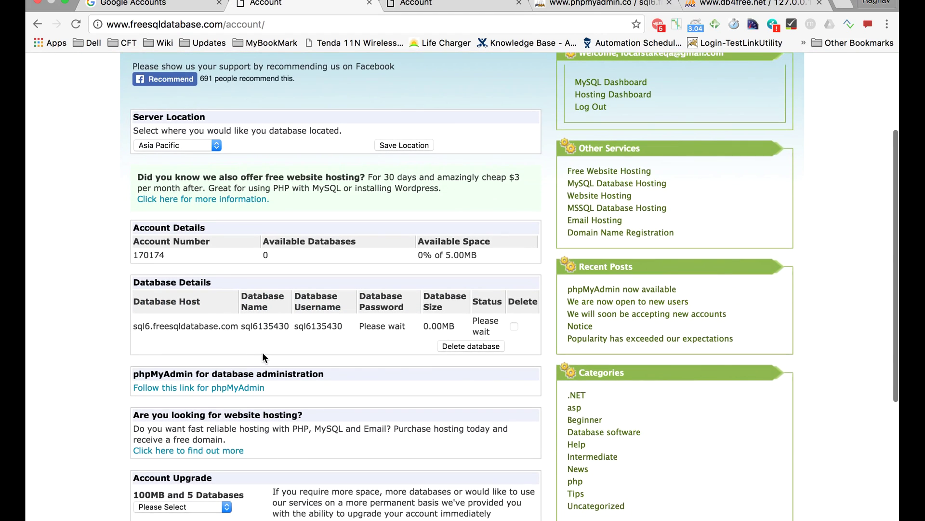
pyautogui.scroll(5, 262, 352)
pyautogui.hscroll(-4, 262, 351)
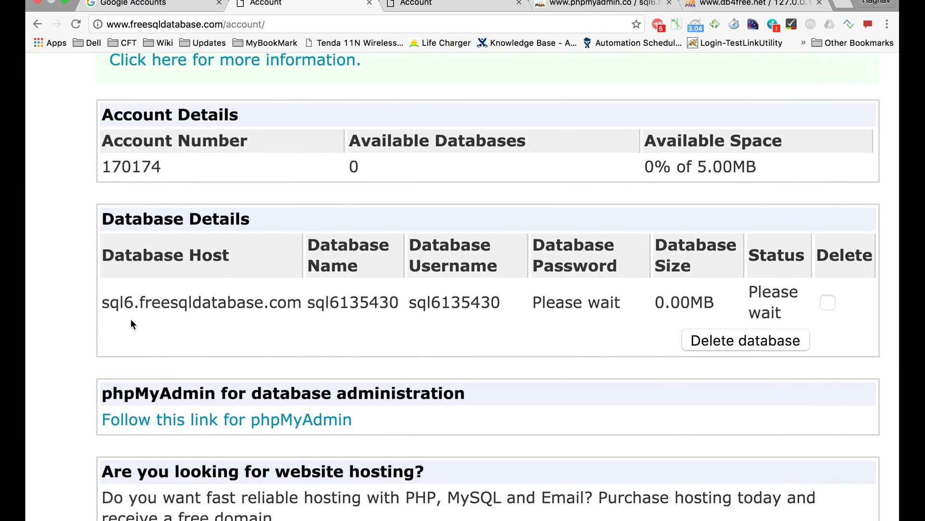
pyautogui.click(106, 302)
pyautogui.moveTo(106, 302); pyautogui.dragTo(307, 302)
pyautogui.hscroll(2, 268, 302)
pyautogui.moveTo(379, 302); pyautogui.dragTo(410, 302)
pyautogui.hscroll(2, 411, 302)
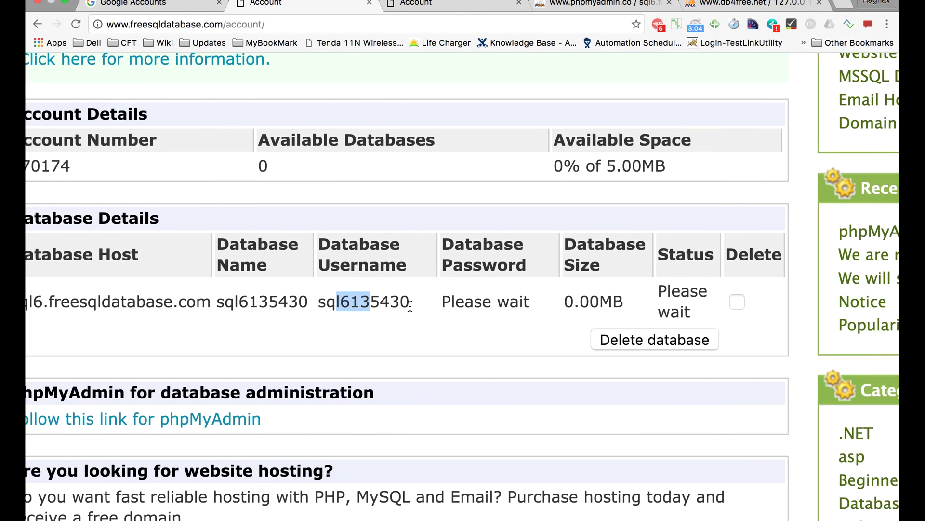
pyautogui.moveTo(451, 301); pyautogui.dragTo(515, 300)
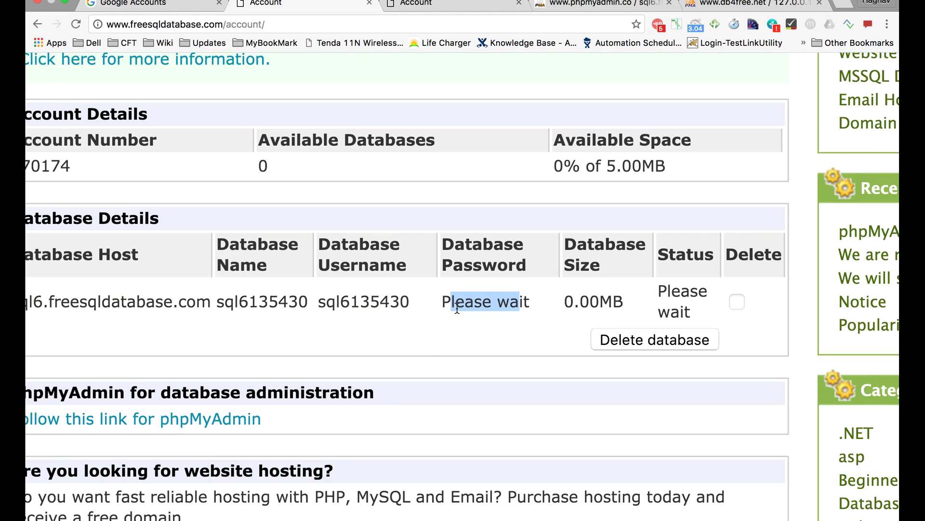
pyautogui.moveTo(658, 290); pyautogui.dragTo(669, 292)
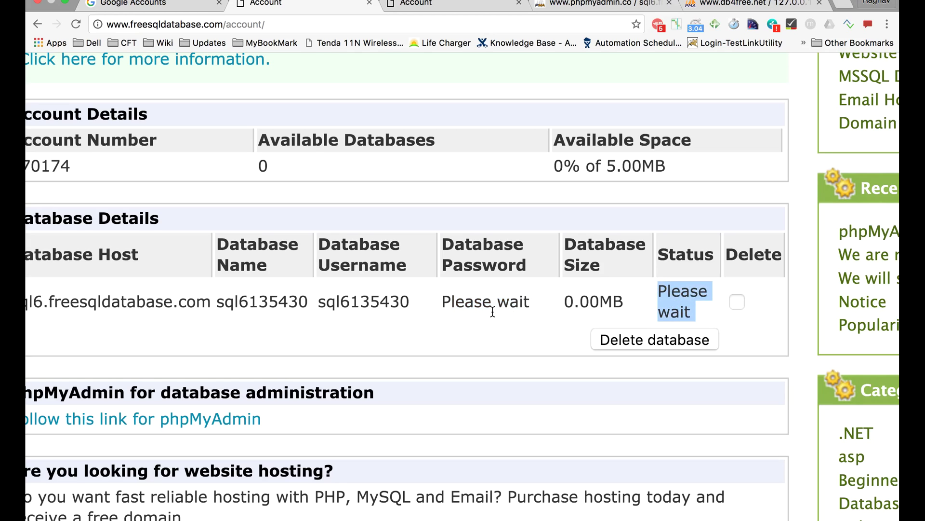
# Refresh the account page until the database Status shows Live
pyautogui.press('super+minus')
pyautogui.press('super+minus')
pyautogui.press('super+minus')
pyautogui.scroll(5, 491, 317)
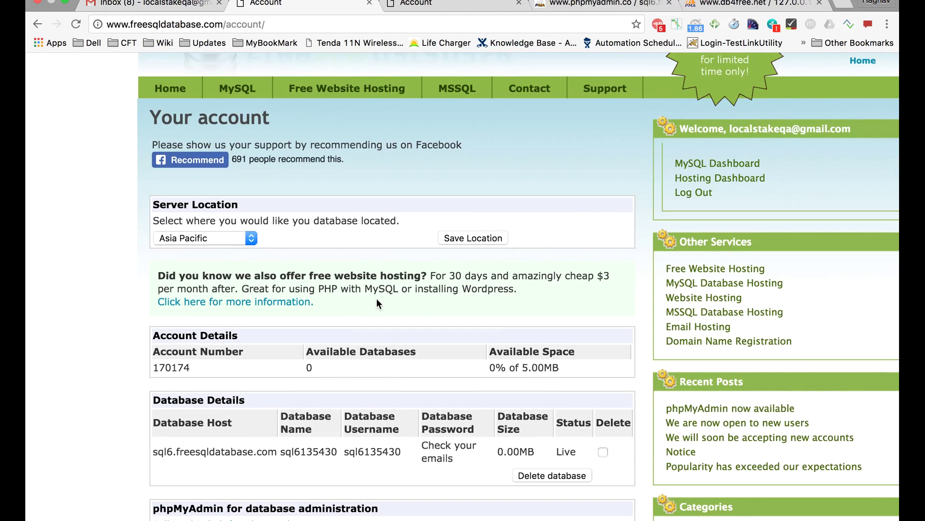
pyautogui.scroll(-2, 376, 298)
pyautogui.scroll(2, 377, 298)
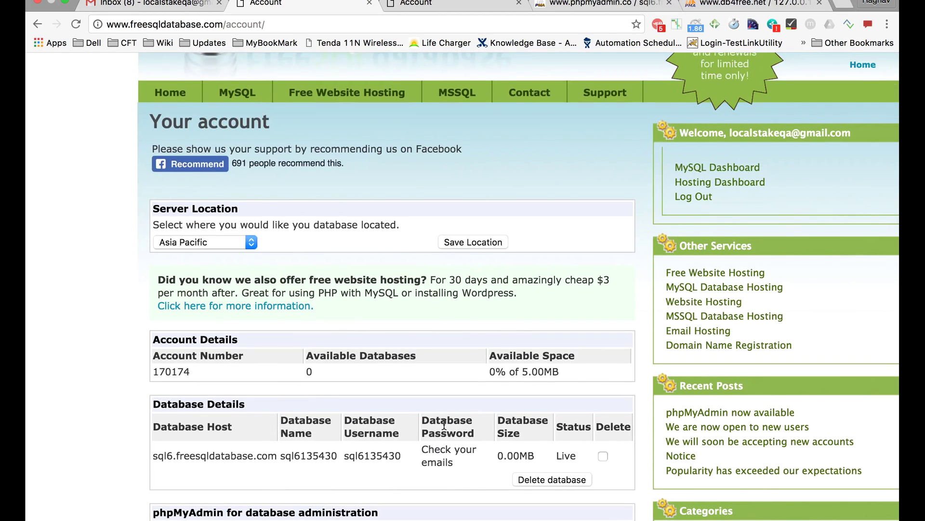
pyautogui.tripleClick(428, 448)
pyautogui.click(429, 448)
pyautogui.moveTo(580, 458); pyautogui.dragTo(487, 450)
pyautogui.click(456, 460)
pyautogui.tripleClick(424, 450)
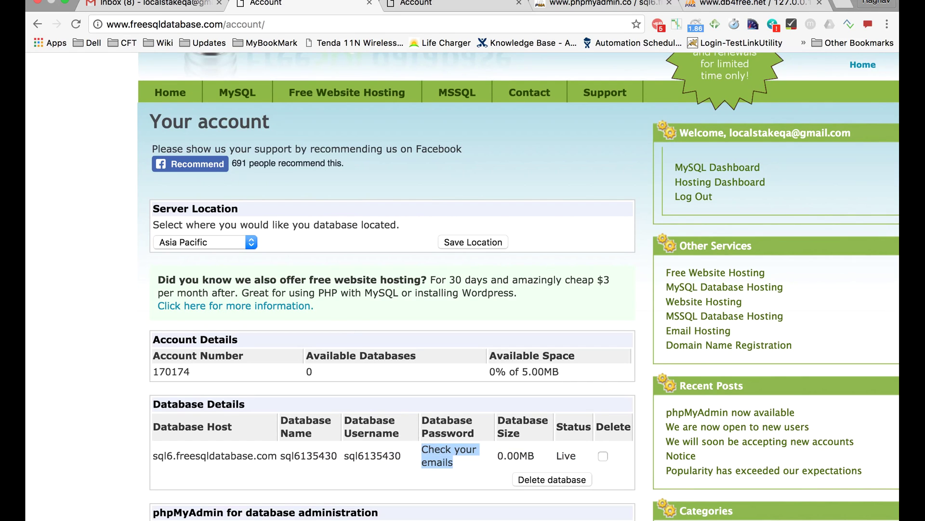
# Check the Gmail inbox for the password email, then follow the phpMyAdmin link
pyautogui.click(119, 5)
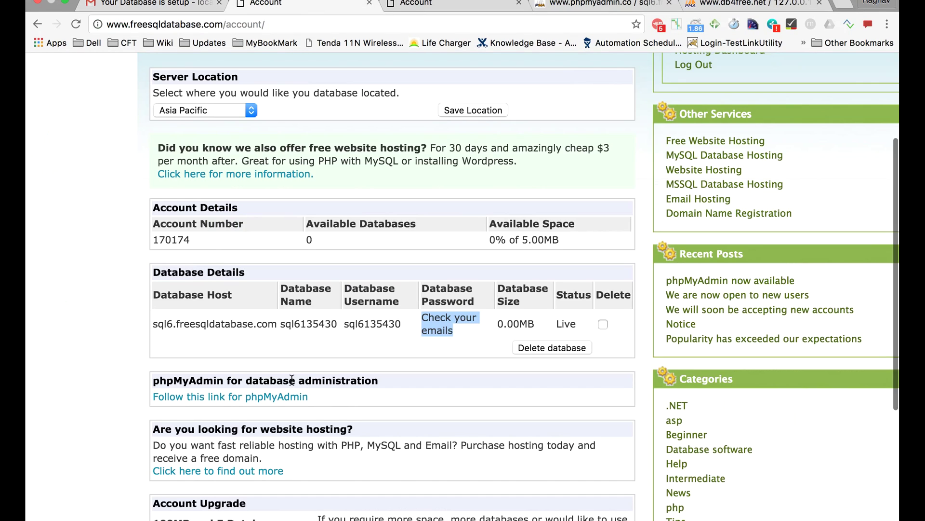
pyautogui.scroll(-5, 292, 338)
pyautogui.scroll(5, 267, 262)
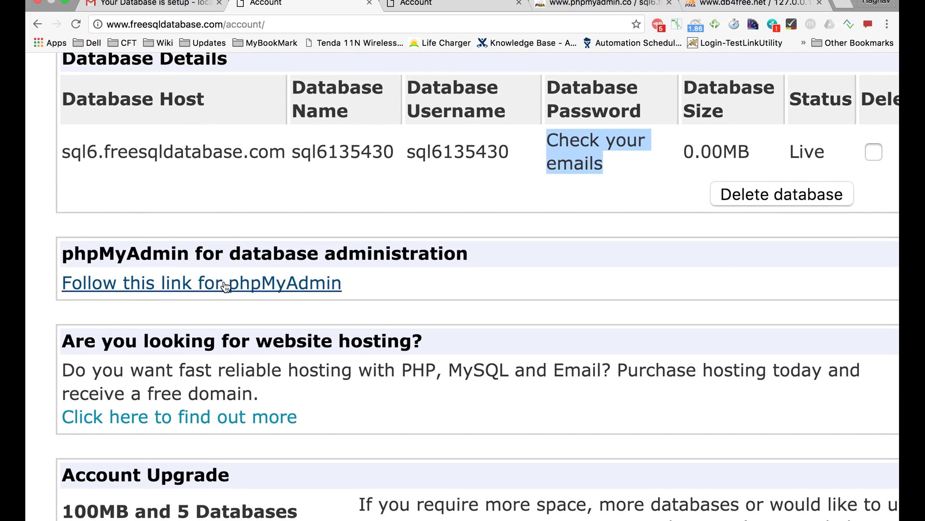
pyautogui.click(225, 286)
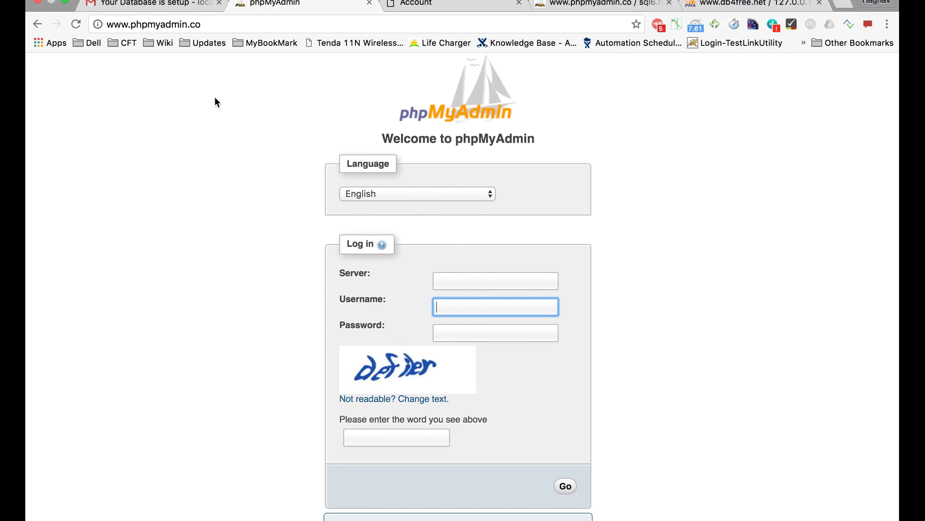
# Copy the sql6.freesqldatabase.com host and the database user from the email into the login form
pyautogui.click(197, 9)
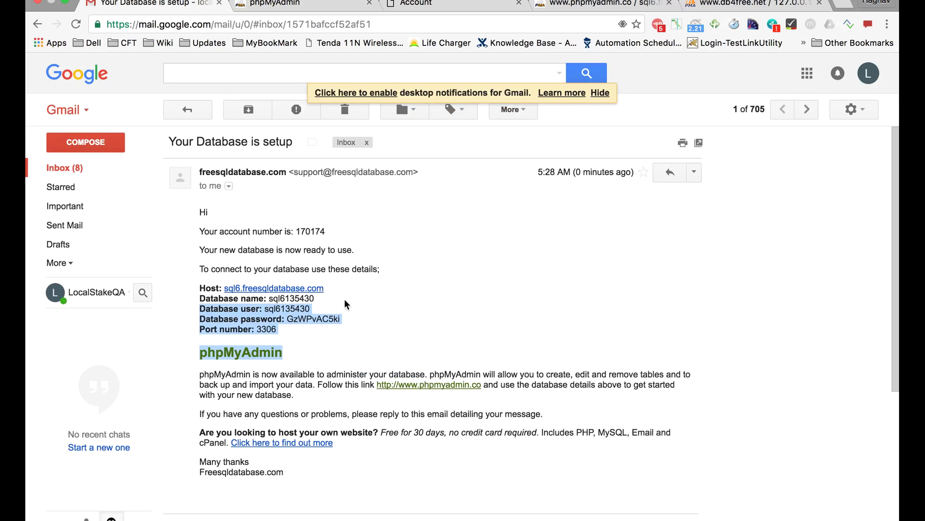
pyautogui.moveTo(345, 287); pyautogui.dragTo(226, 288)
pyautogui.press('super+c')
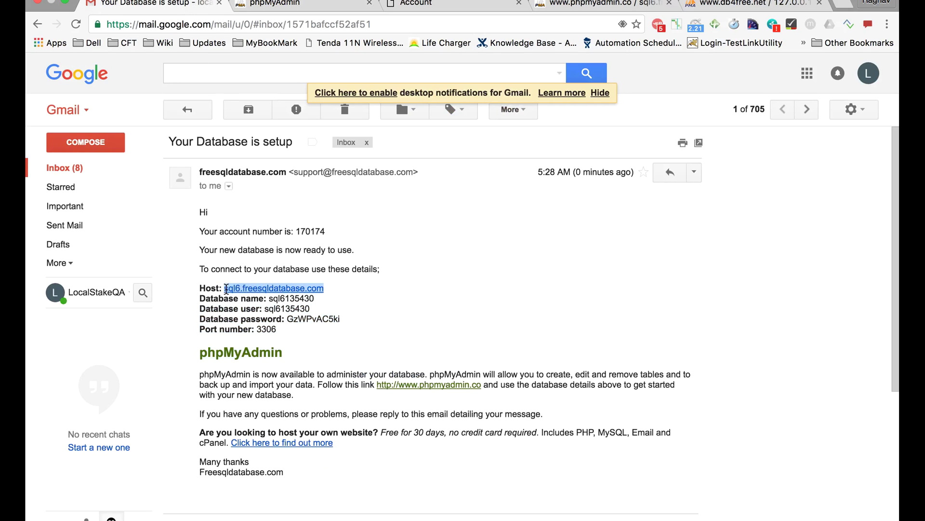
pyautogui.click(272, 5)
pyautogui.click(481, 278)
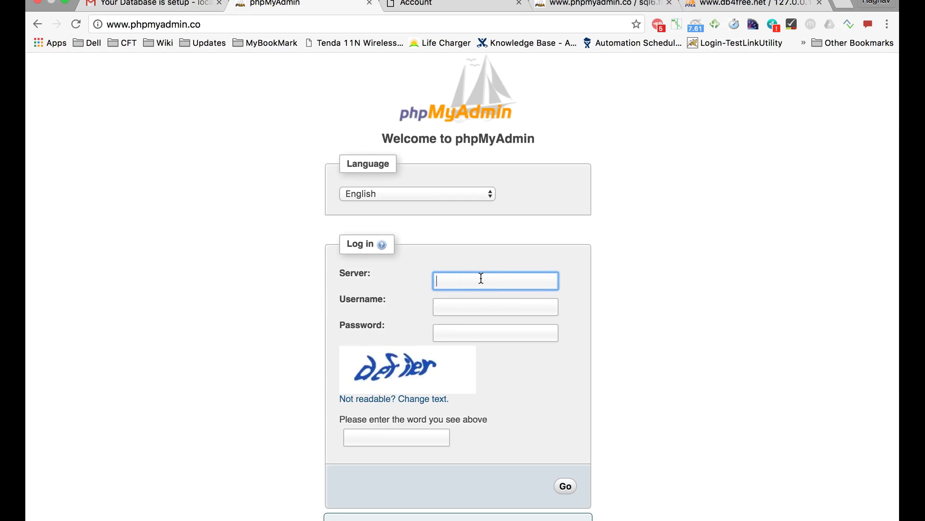
pyautogui.press('super+v')
pyautogui.click(409, 297)
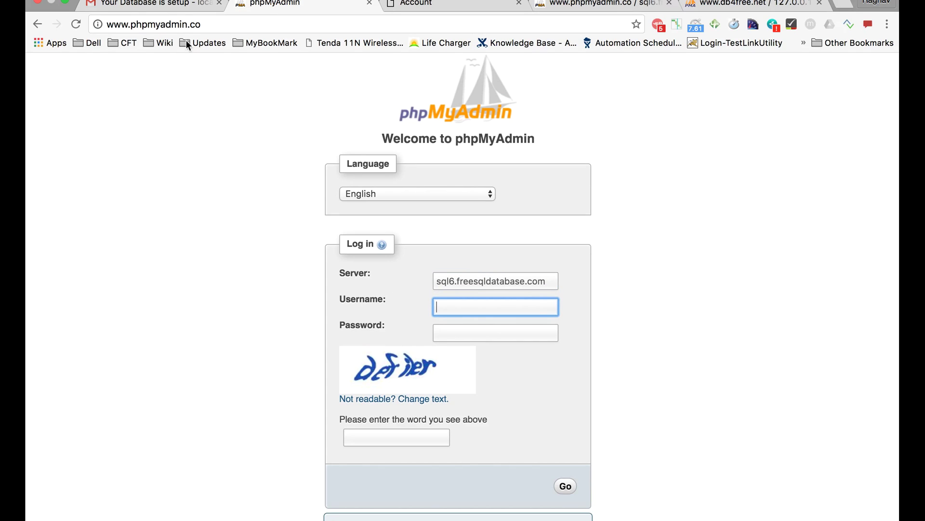
pyautogui.click(164, 4)
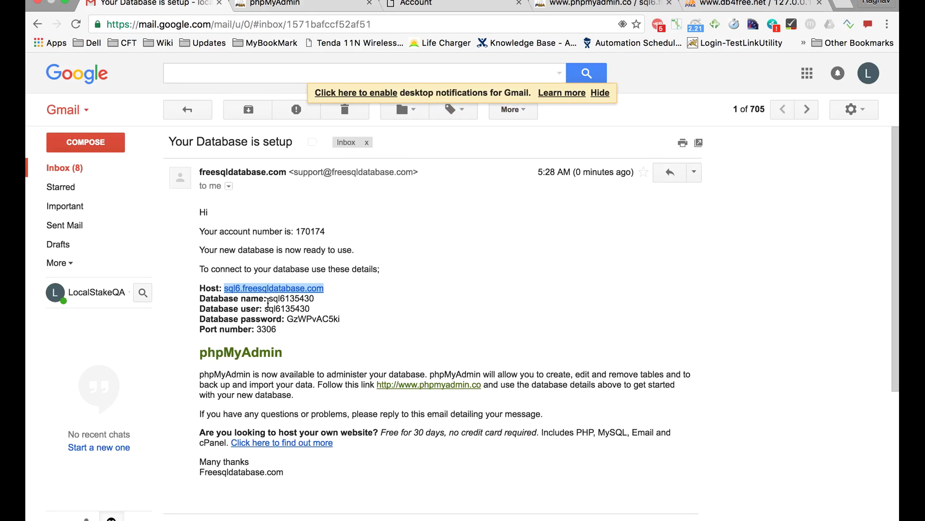
pyautogui.moveTo(266, 308); pyautogui.dragTo(322, 309)
pyautogui.press('super+c')
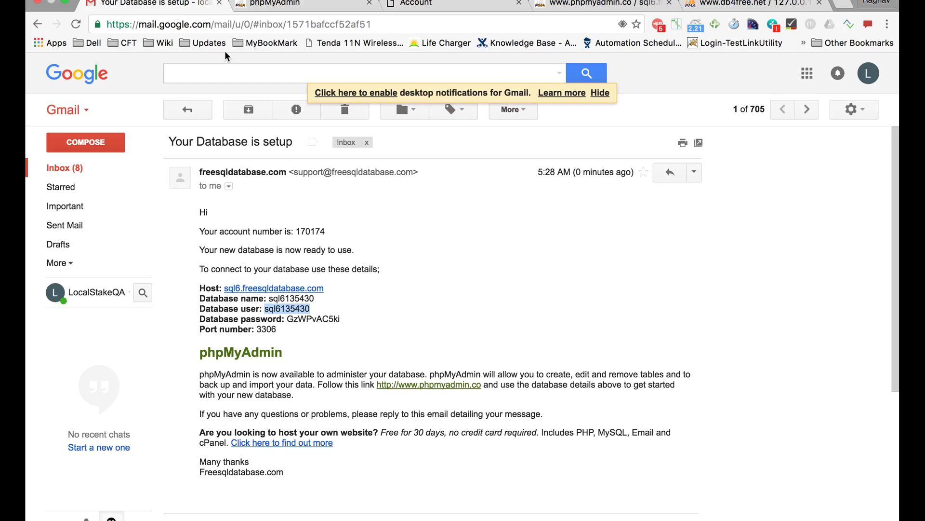
pyautogui.click(286, 10)
pyautogui.press('super+v')
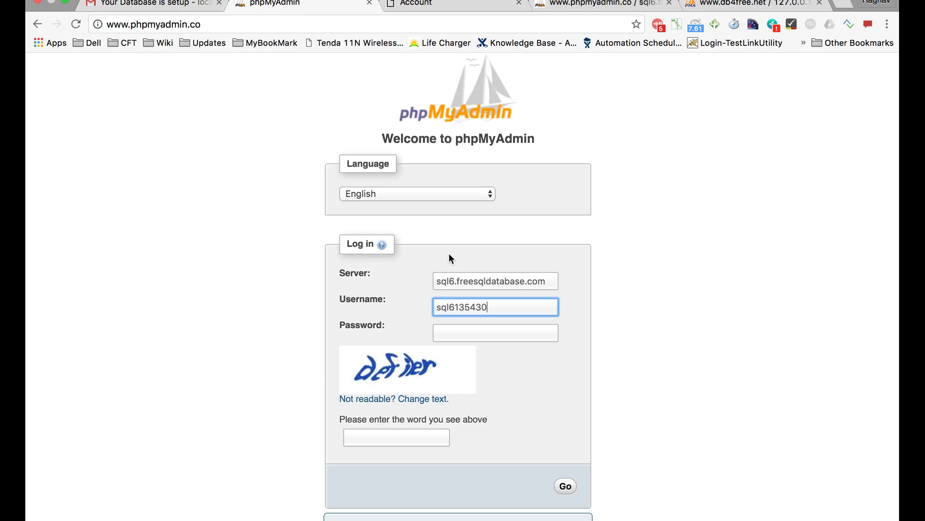
# Paste the database password, enter captcha 'outback' and submit the phpMyAdmin login
pyautogui.click(164, 5)
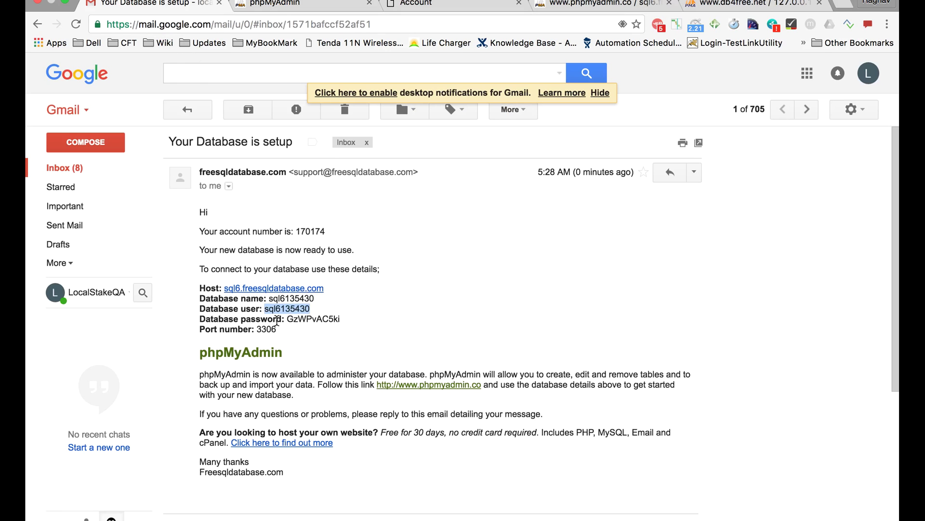
pyautogui.moveTo(286, 321); pyautogui.dragTo(367, 318)
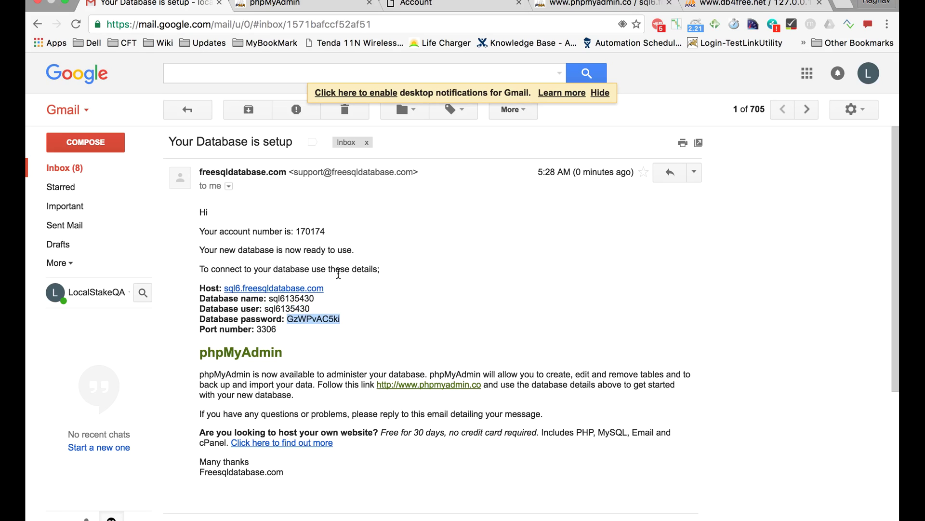
pyautogui.click(274, 4)
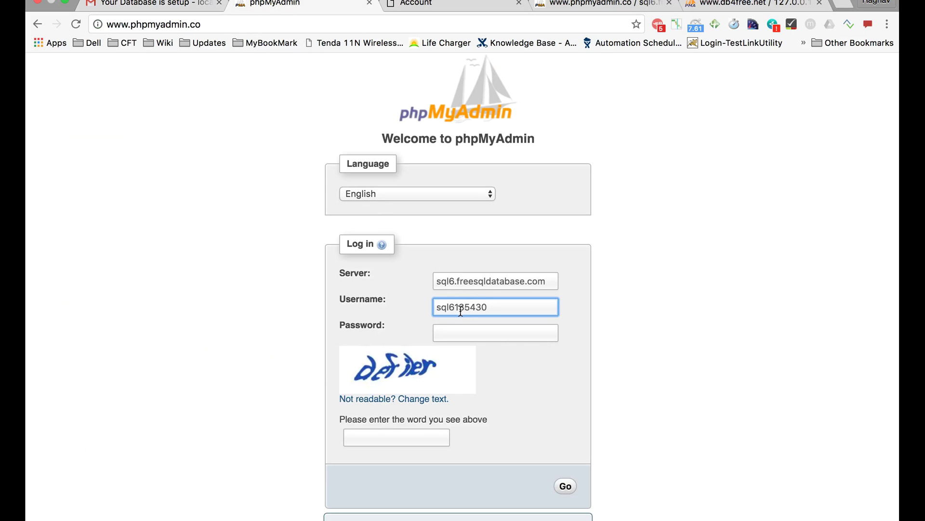
pyautogui.click(461, 326)
pyautogui.press('super+v')
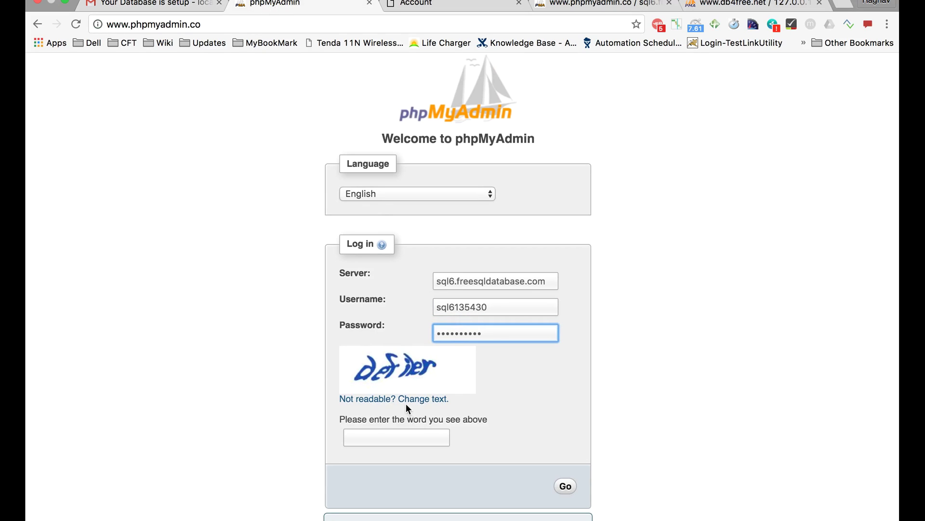
pyautogui.click(407, 404)
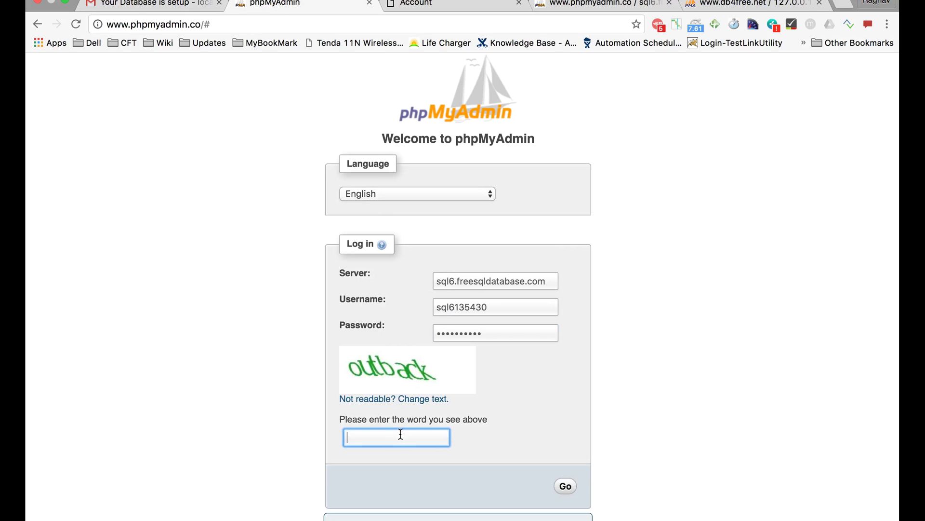
pyautogui.write('outback')
pyautogui.click(565, 485)
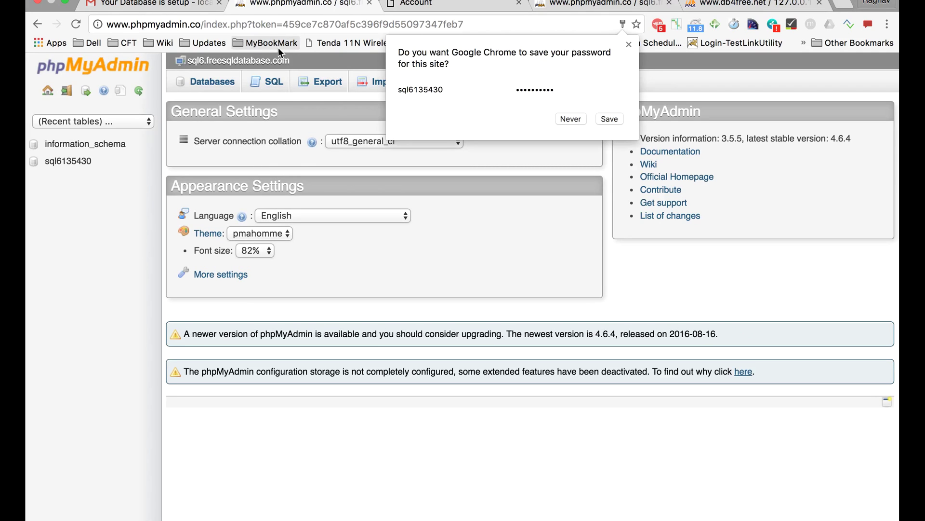
# Decline Chrome's save-password prompt and open the new empty database from the sidebar
pyautogui.click(573, 119)
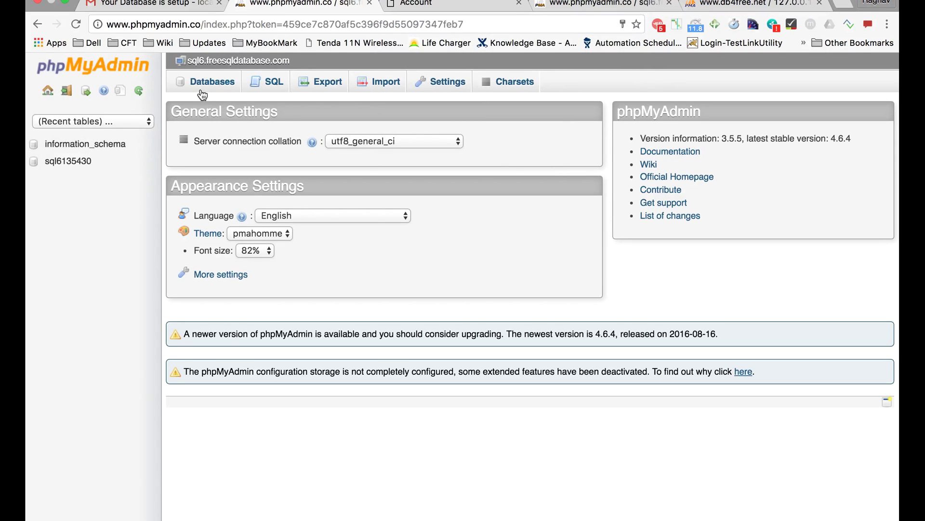
pyautogui.click(77, 166)
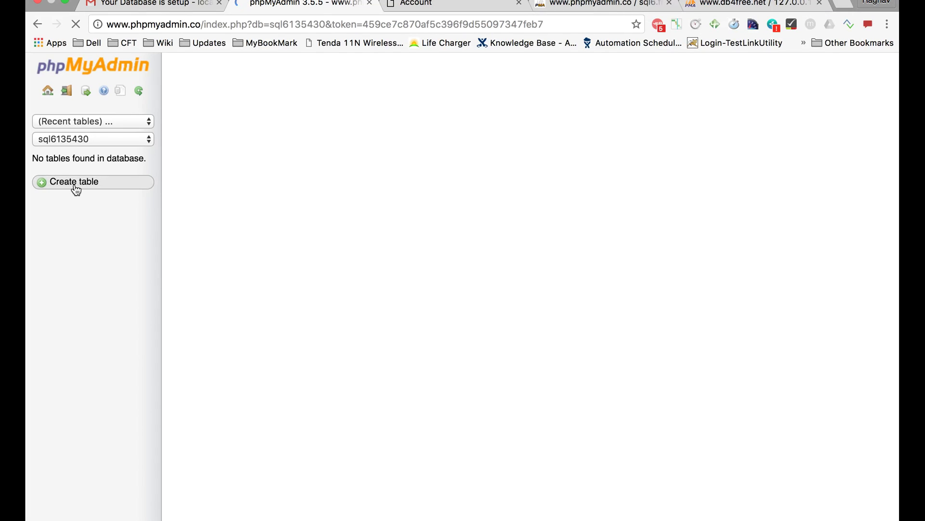
# Start a table named Employee, then select the Host-to-Port connection details in the setup email
pyautogui.click(76, 188)
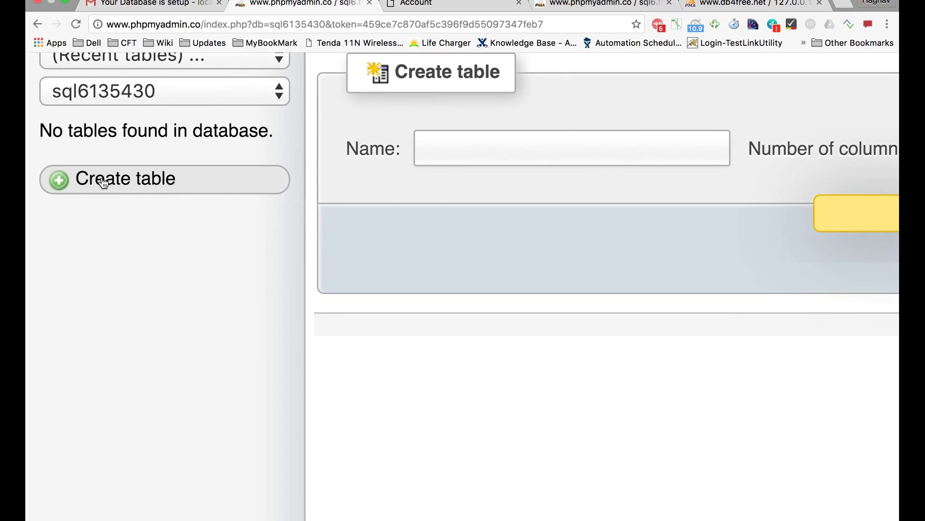
pyautogui.click(108, 183)
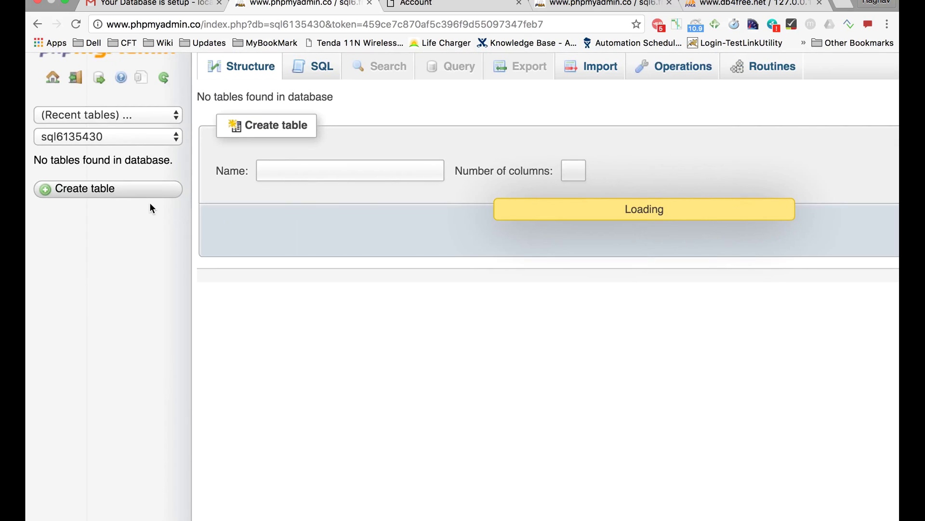
pyautogui.click(326, 172)
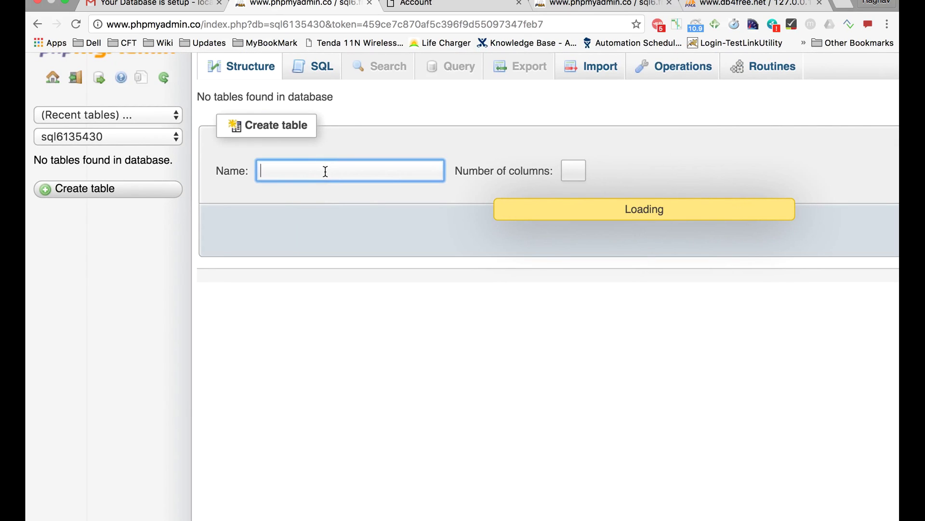
pyautogui.write('Empl')
pyautogui.scroll(-3, 438, 330)
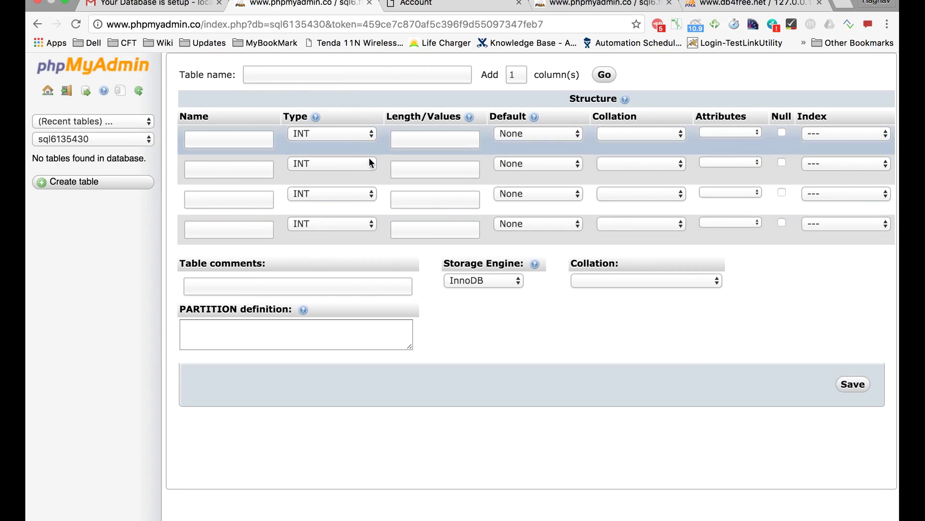
pyautogui.click(369, 69)
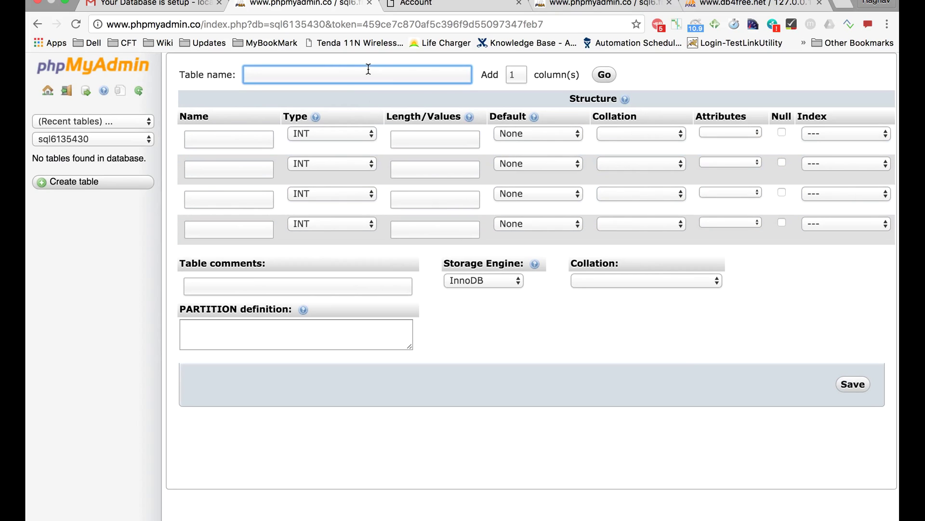
pyautogui.write('Employee')
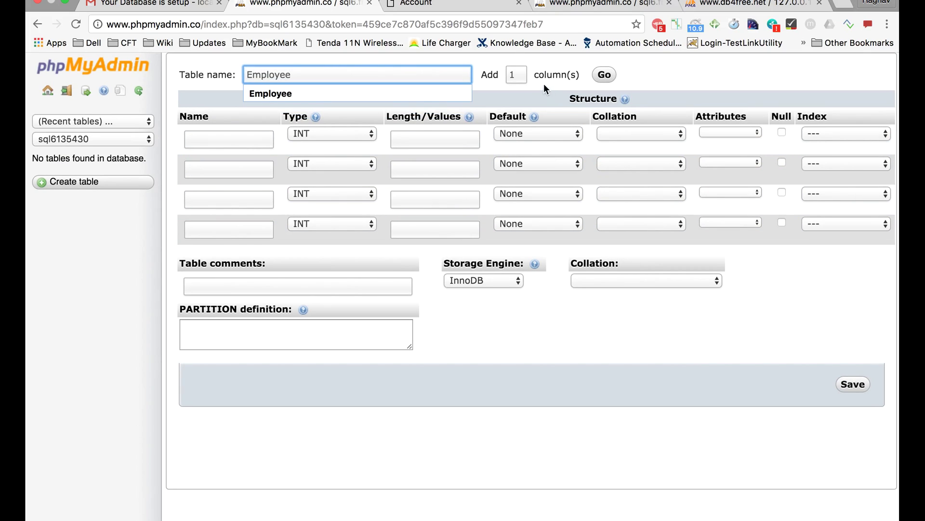
pyautogui.click(548, 62)
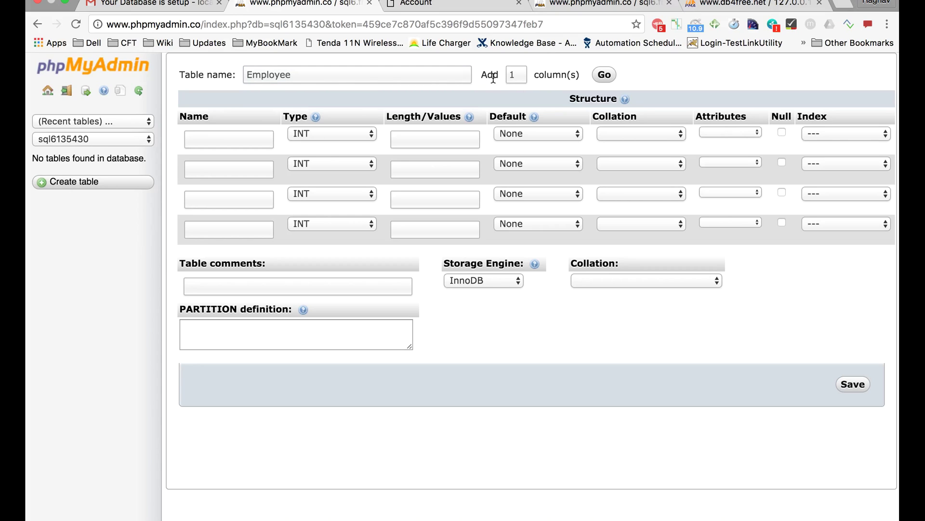
pyautogui.click(229, 140)
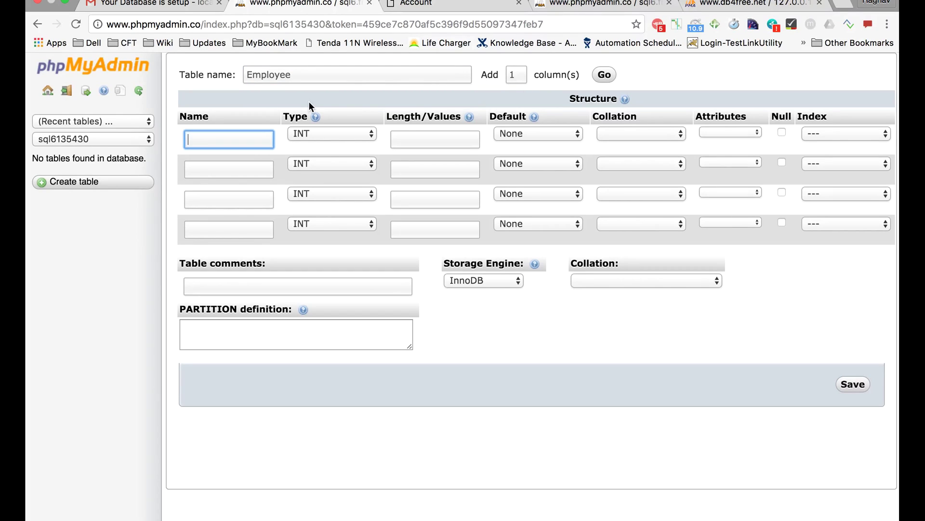
pyautogui.click(176, 6)
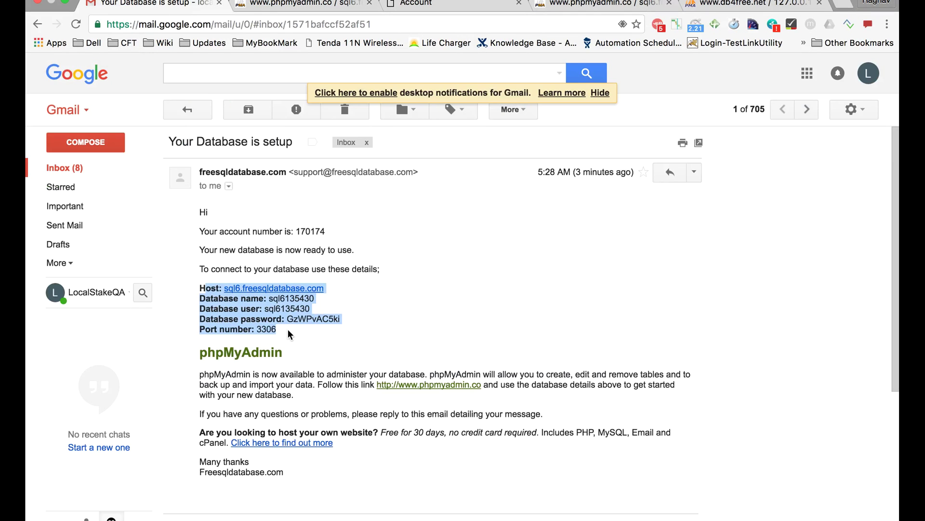
pyautogui.moveTo(287, 328); pyautogui.dragTo(205, 281)
# Load db4free.net in a new Chrome tab to reach its Signup page
pyautogui.click(299, 4)
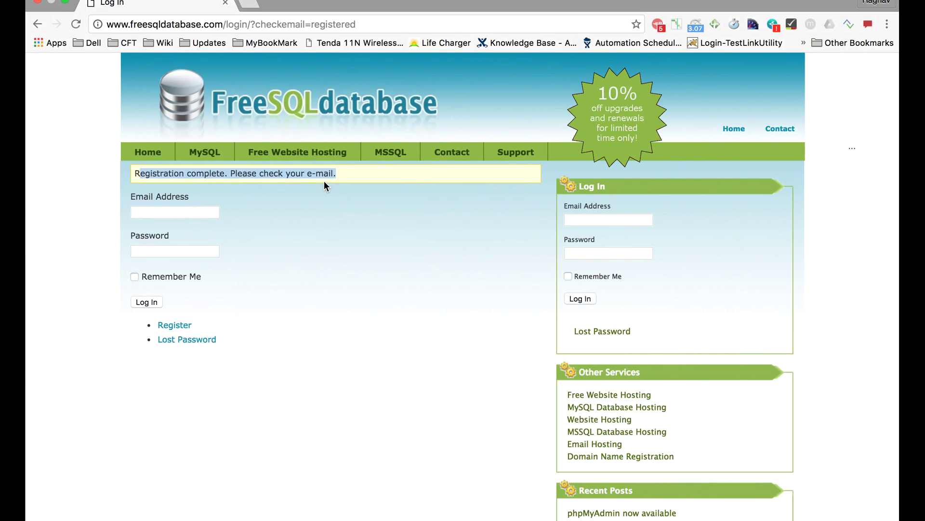
pyautogui.click(256, 4)
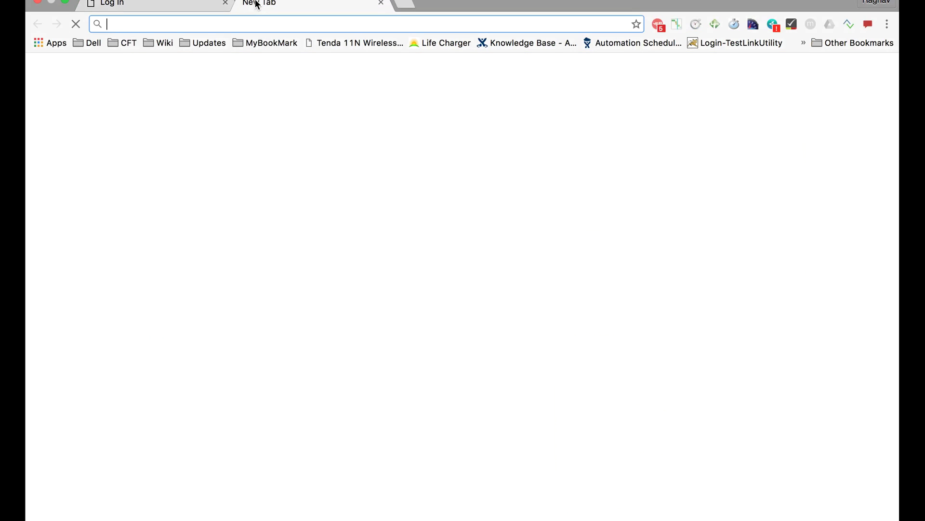
pyautogui.write('db')
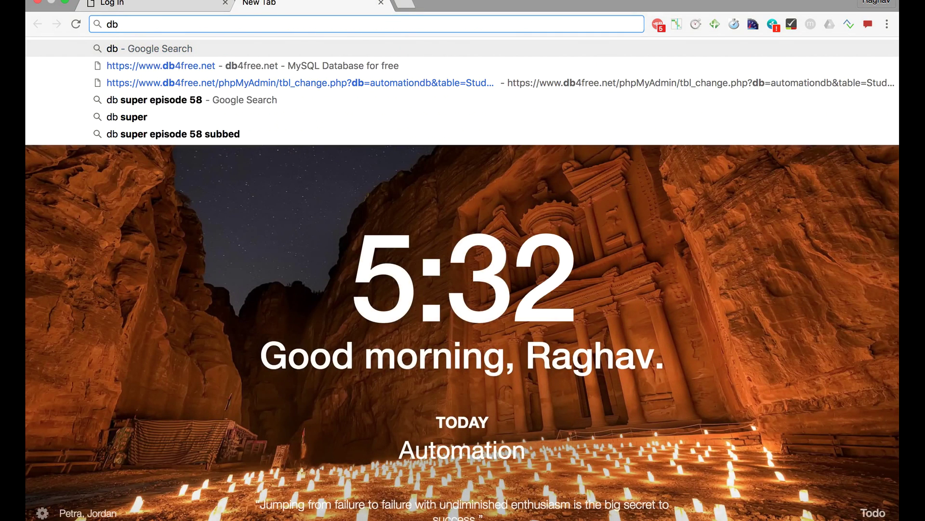
pyautogui.write('4')
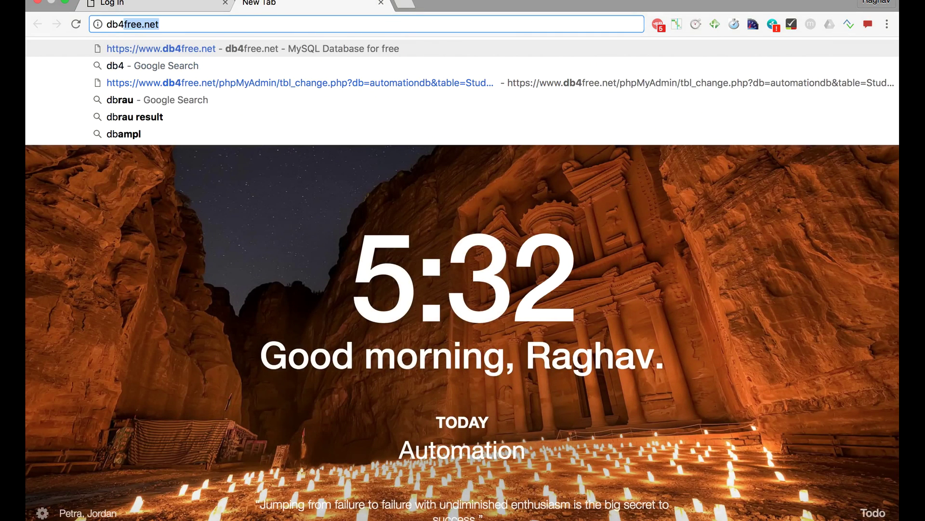
pyautogui.press('Return')
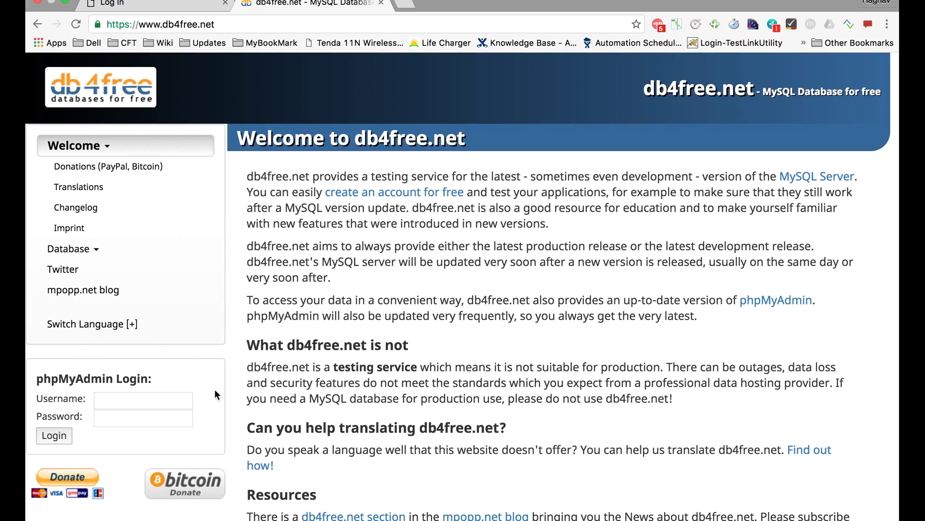
pyautogui.scroll(-2, 296, 398)
pyautogui.scroll(2, 284, 392)
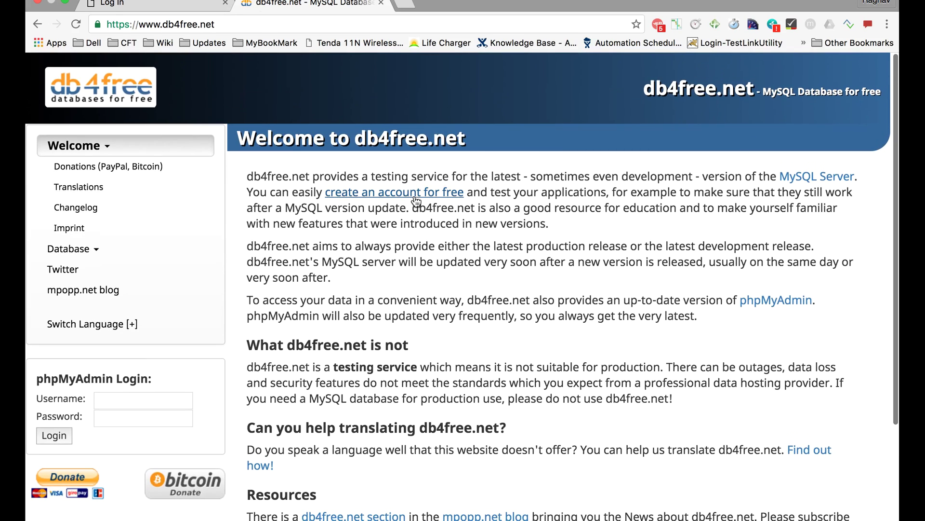
pyautogui.scroll(5, 415, 200)
# On the signup page, enter database name myfirstdb and username myfirstdbuser
pyautogui.click(413, 208)
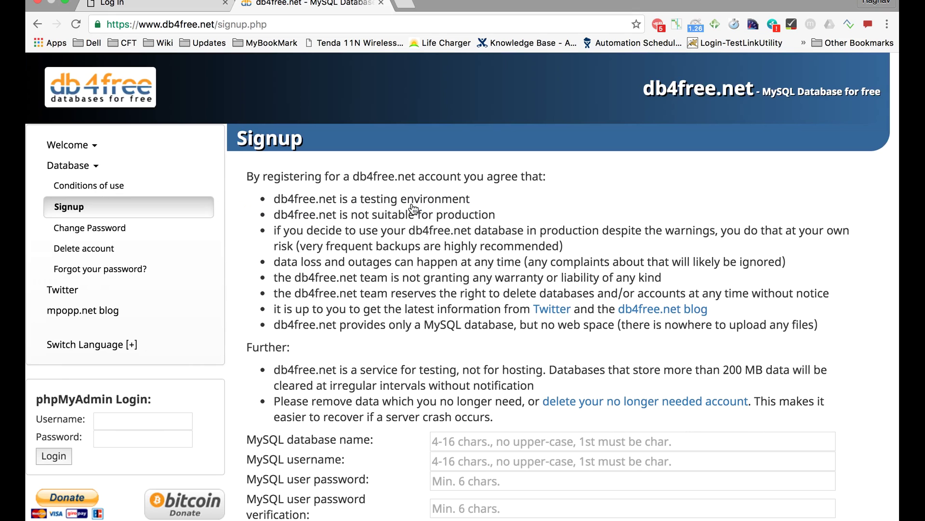
pyautogui.scroll(-3, 413, 208)
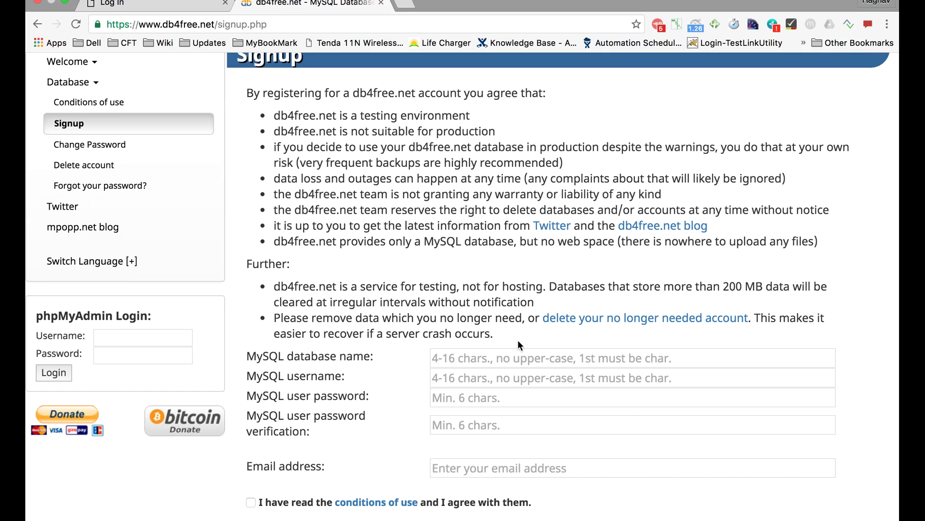
pyautogui.click(492, 360)
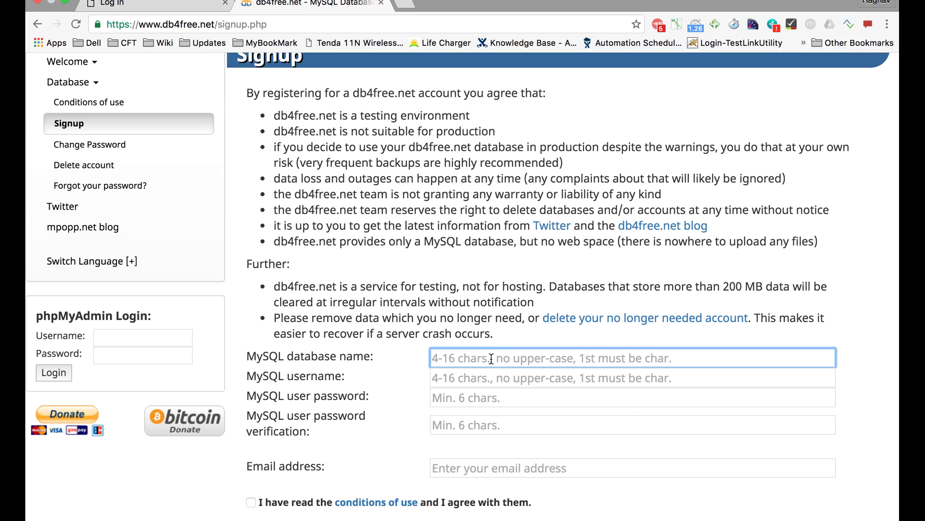
pyautogui.write('my')
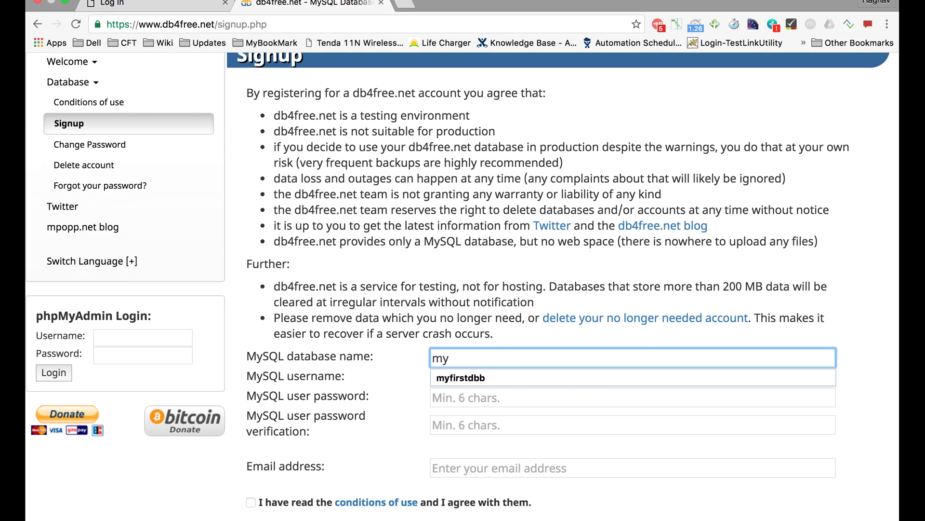
pyautogui.write('firstdb')
pyautogui.click(482, 377)
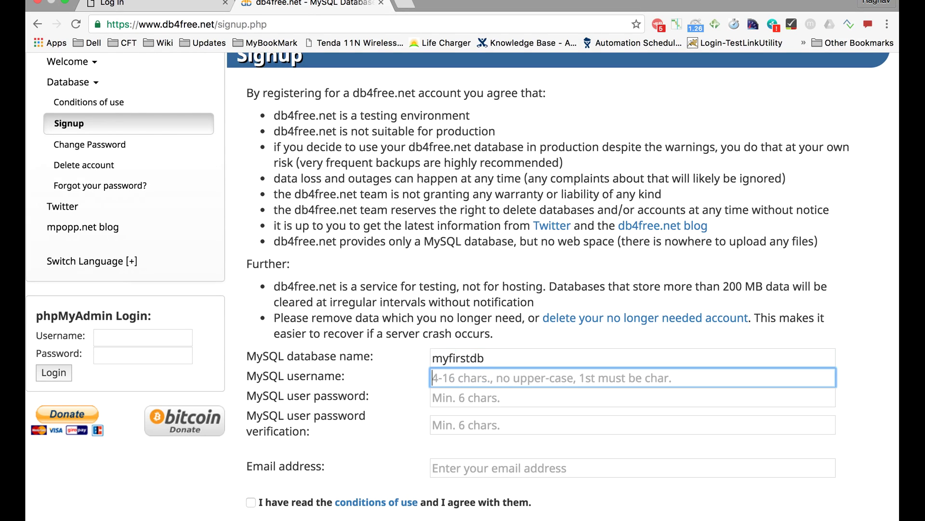
pyautogui.write('m')
pyautogui.press('BackSpace')
pyautogui.write('myfi')
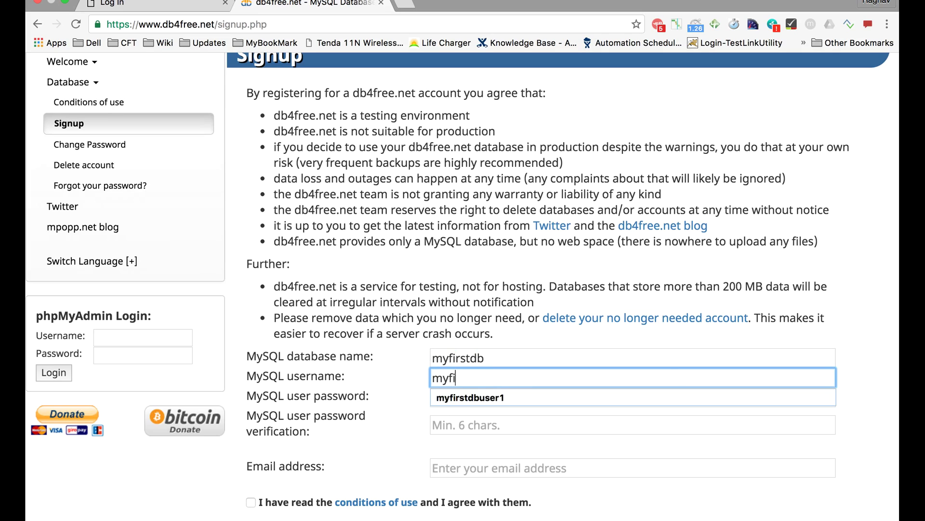
pyautogui.write('rstdbuser')
# Enter the password and the account e-mail address, accept the conditions, and submit the signup
pyautogui.press('Tab')
pyautogui.write('••••••••••')
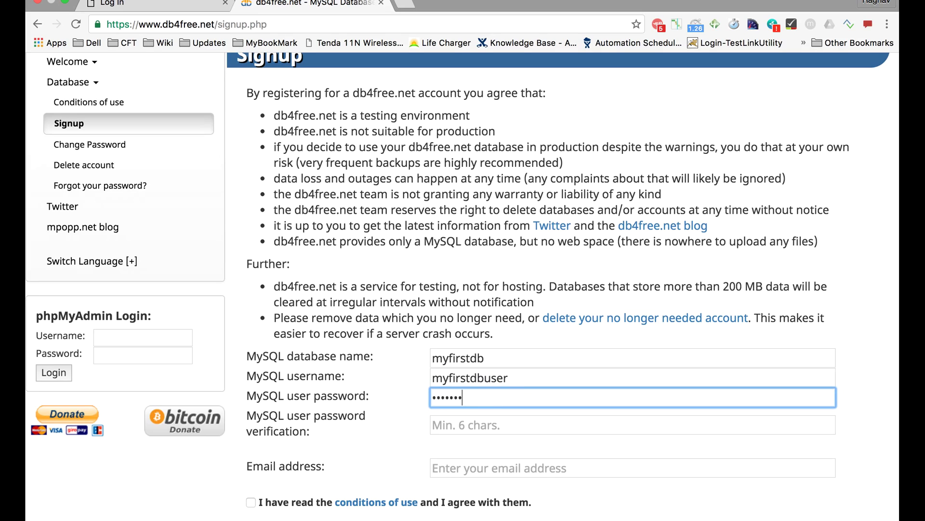
pyautogui.press('Tab')
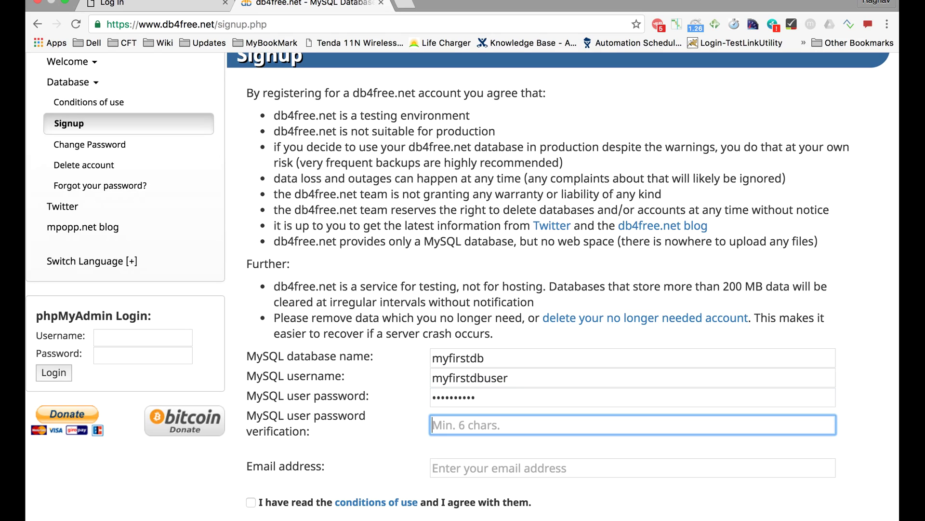
pyautogui.write('••••••••••')
pyautogui.press('Tab')
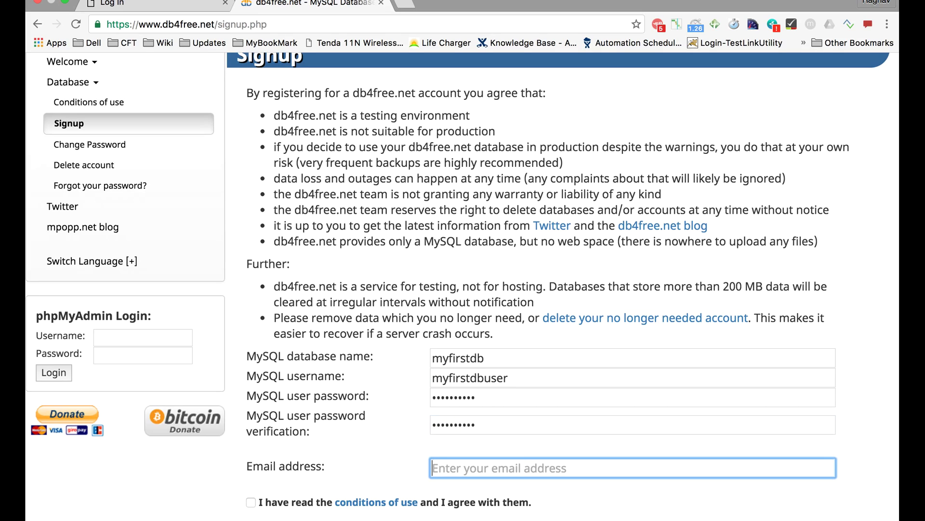
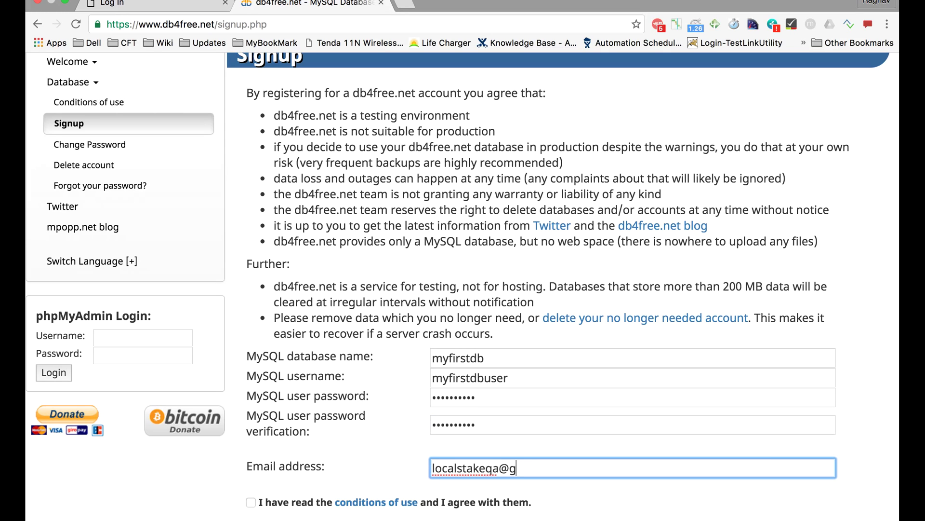
pyautogui.scroll(-3, 406, 355)
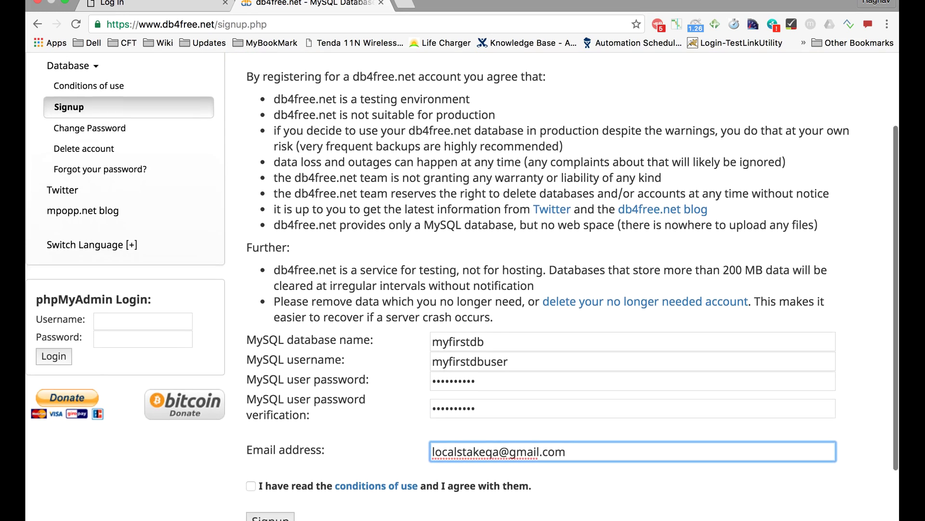
pyautogui.click(253, 433)
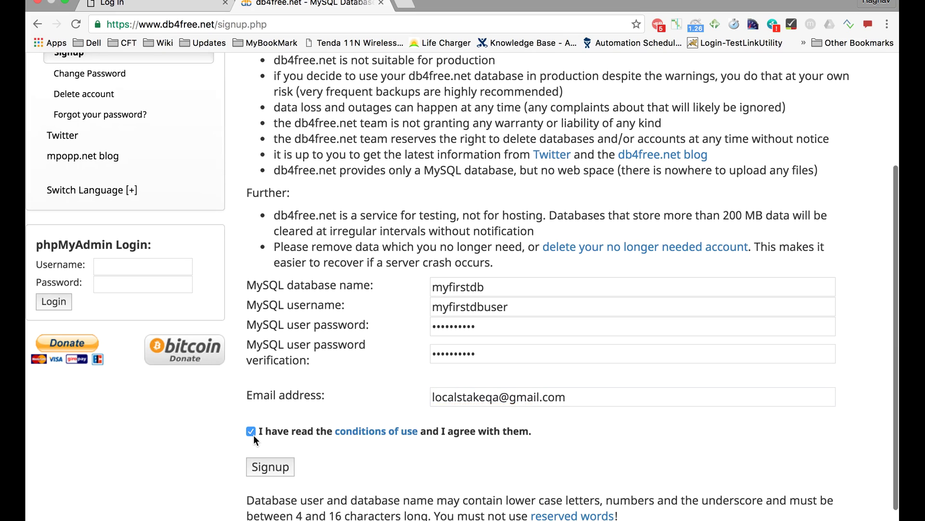
pyautogui.click(276, 471)
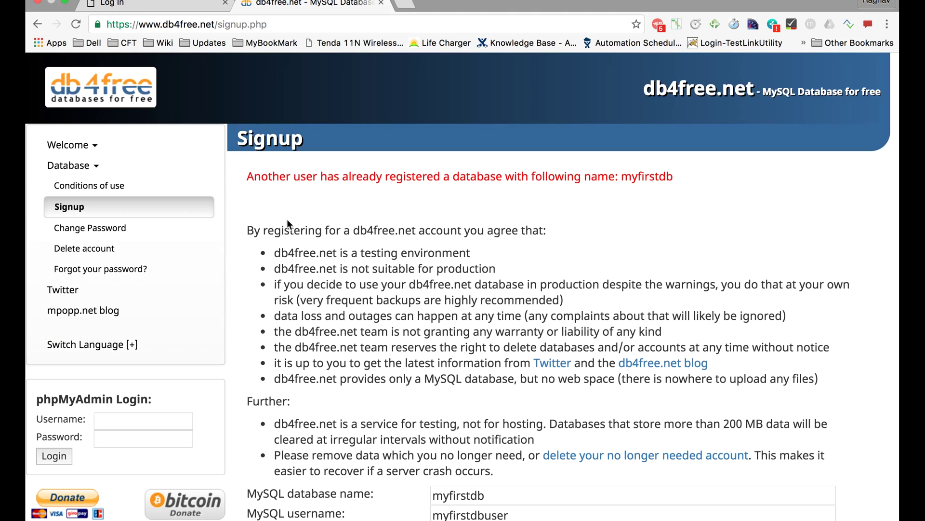
# Change the taken database name to myfirstdb1
pyautogui.moveTo(292, 182); pyautogui.dragTo(472, 182)
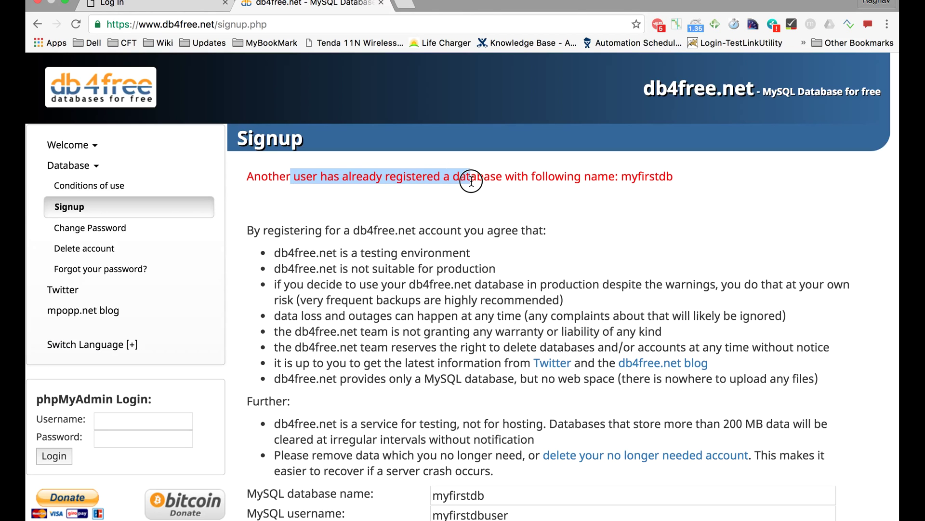
pyautogui.click(402, 182)
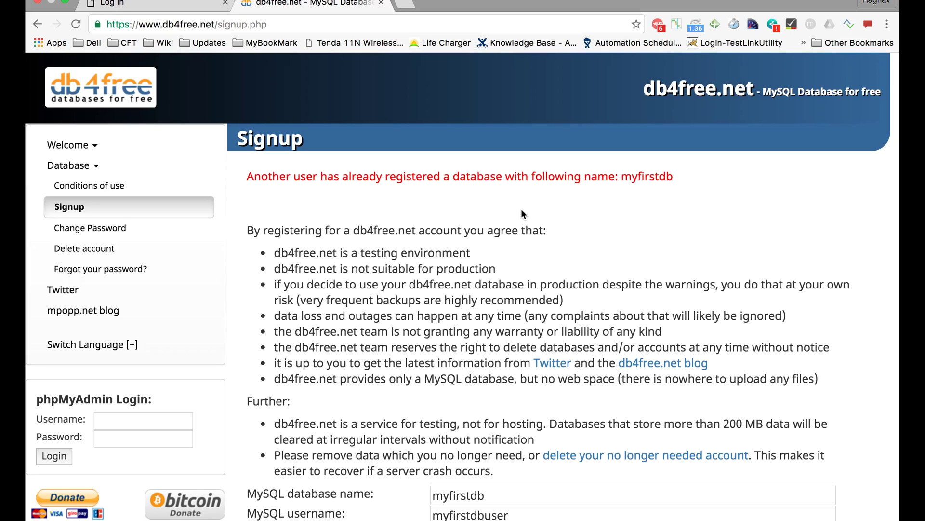
pyautogui.scroll(-2, 525, 215)
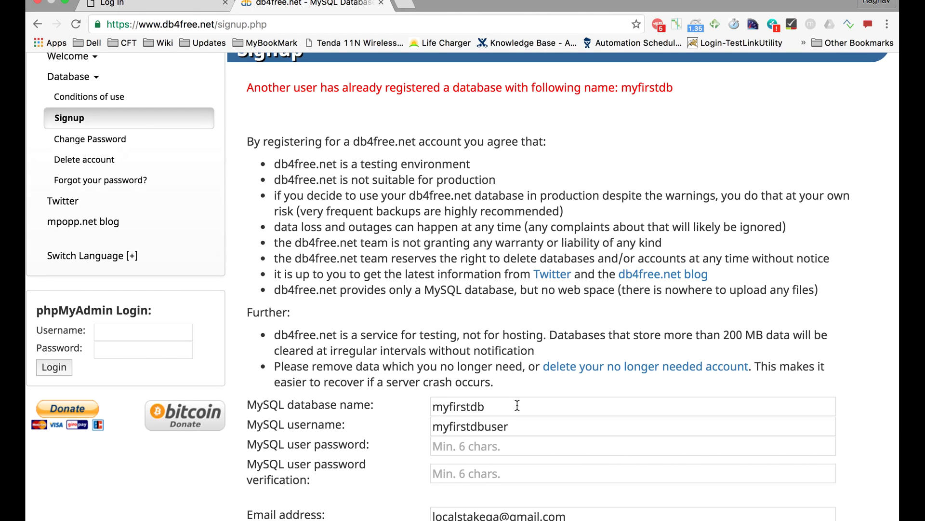
pyautogui.click(517, 404)
pyautogui.write('1')
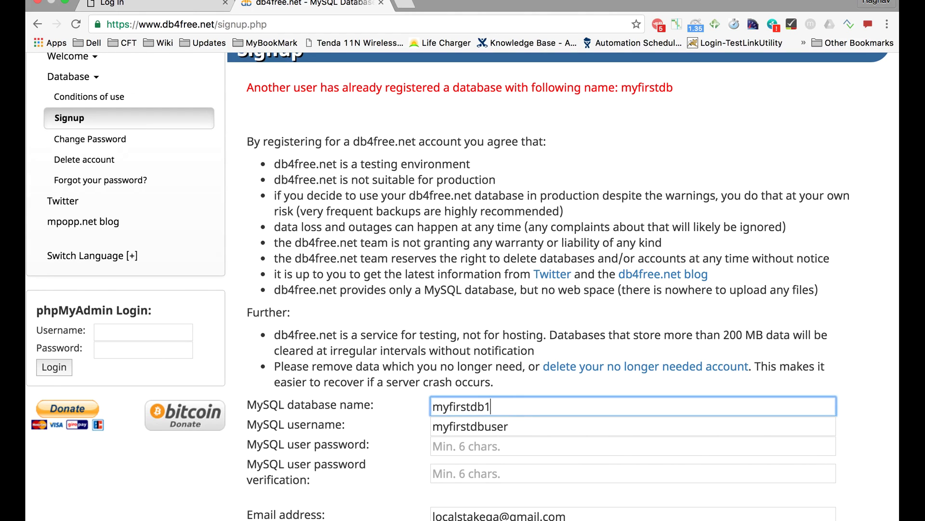
pyautogui.scroll(-3, 516, 404)
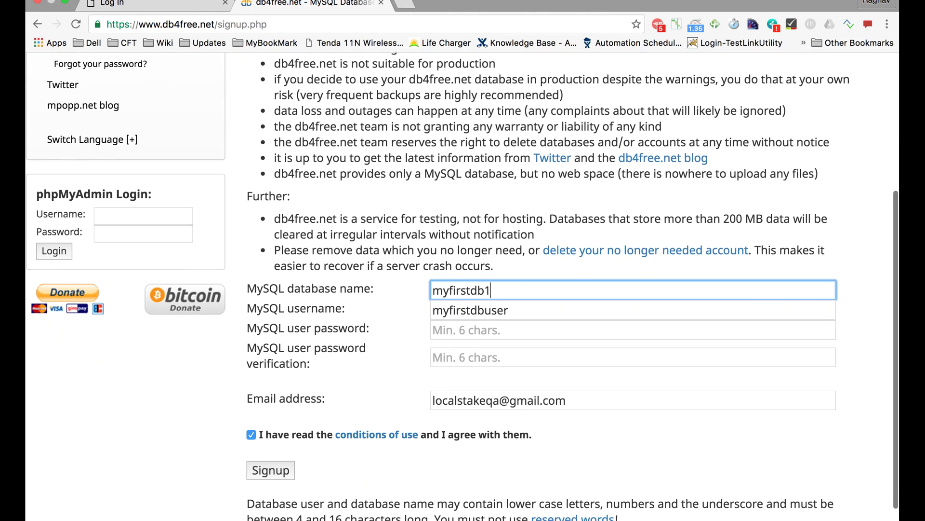
pyautogui.click(272, 470)
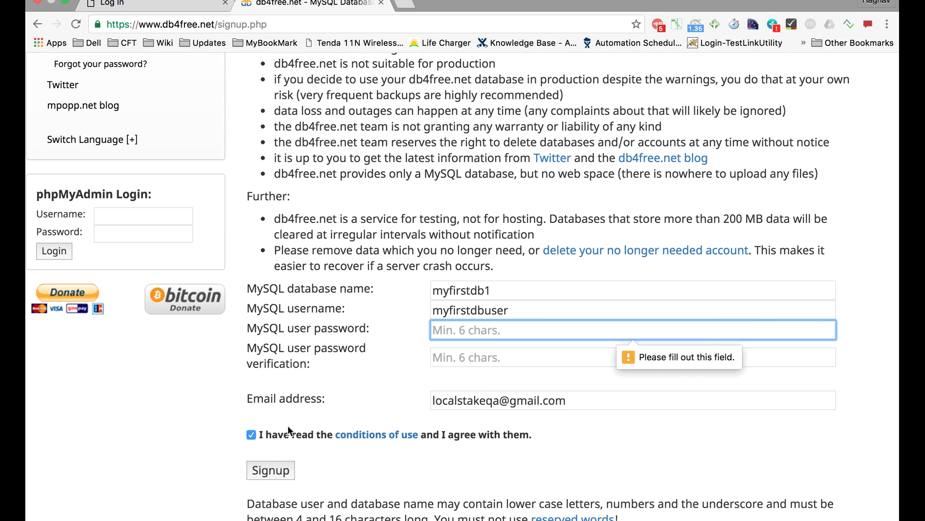
# Re-enter the password and verification, resubmit, and return to the db4free.net home page
pyautogui.write('•••••••')
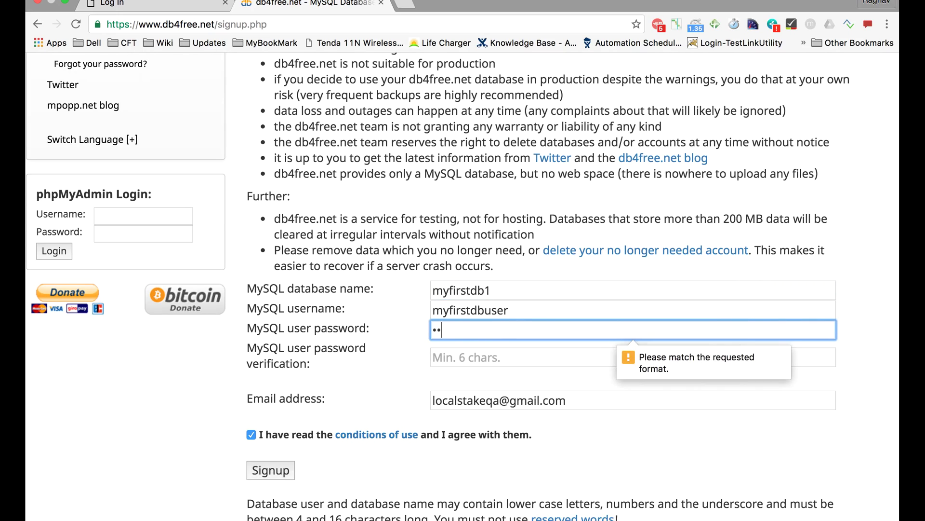
pyautogui.write('••')
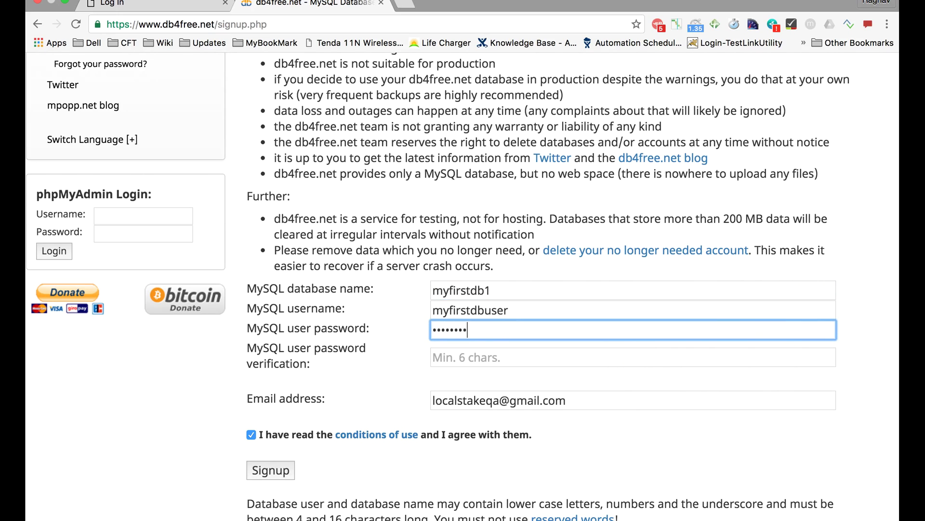
pyautogui.press('Tab')
pyautogui.write('•••••••••')
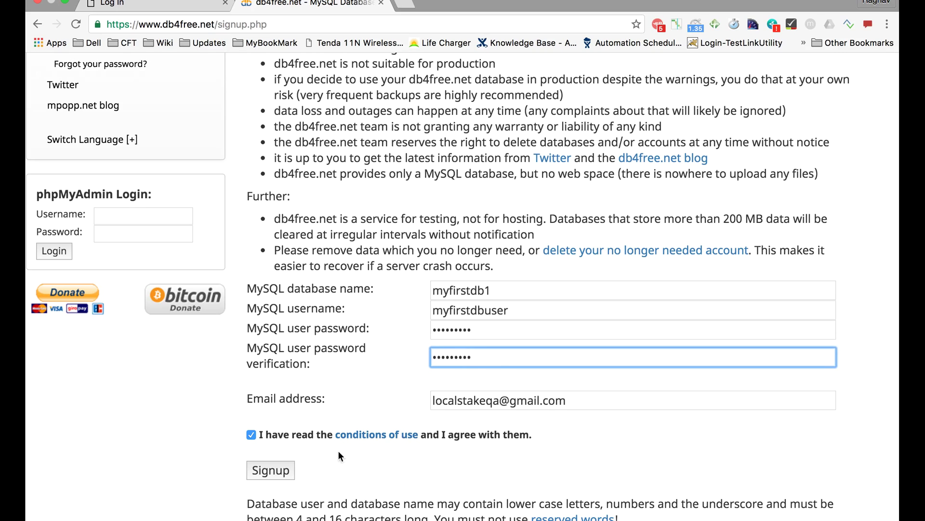
pyautogui.click(285, 474)
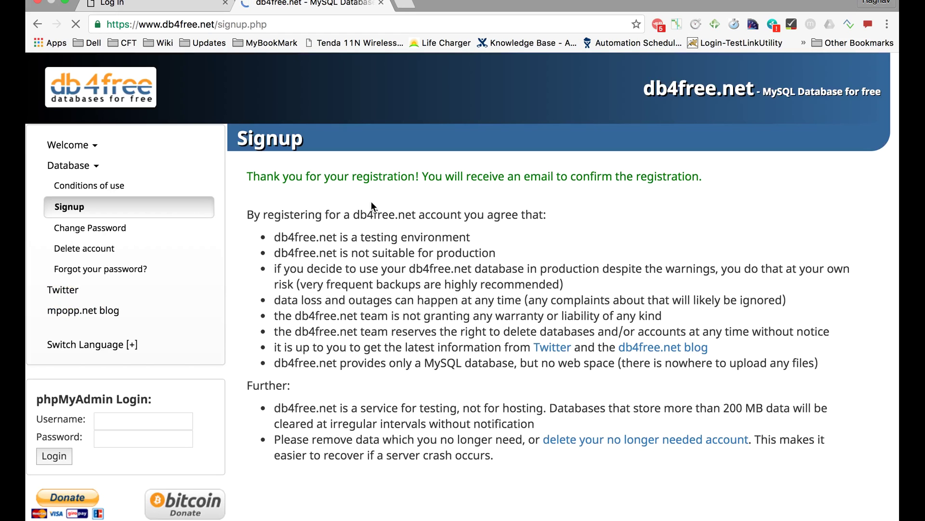
pyautogui.scroll(5, 372, 193)
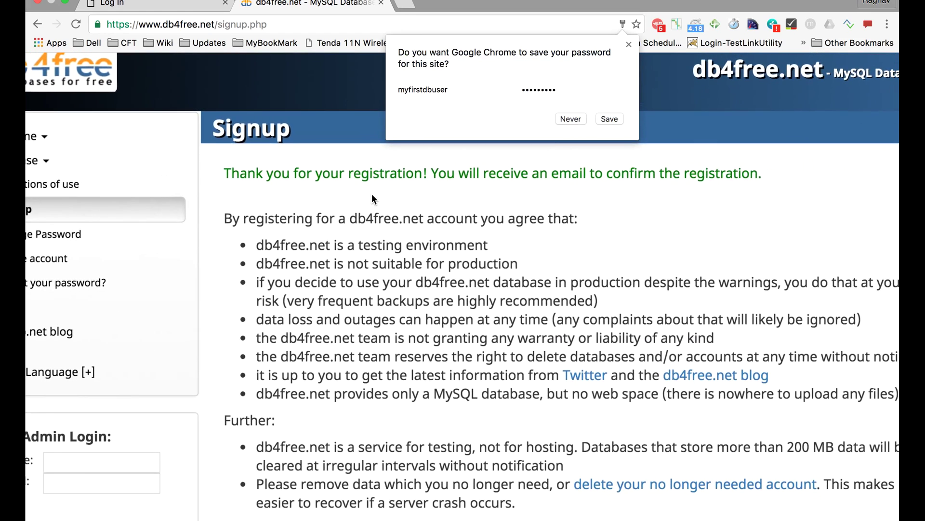
pyautogui.hscroll(-3, 282, 298)
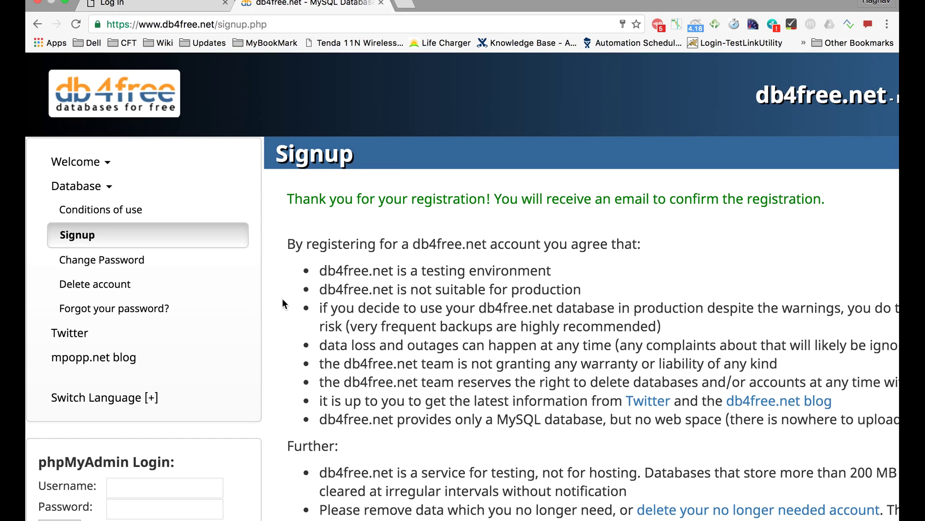
pyautogui.scroll(-5, 252, 282)
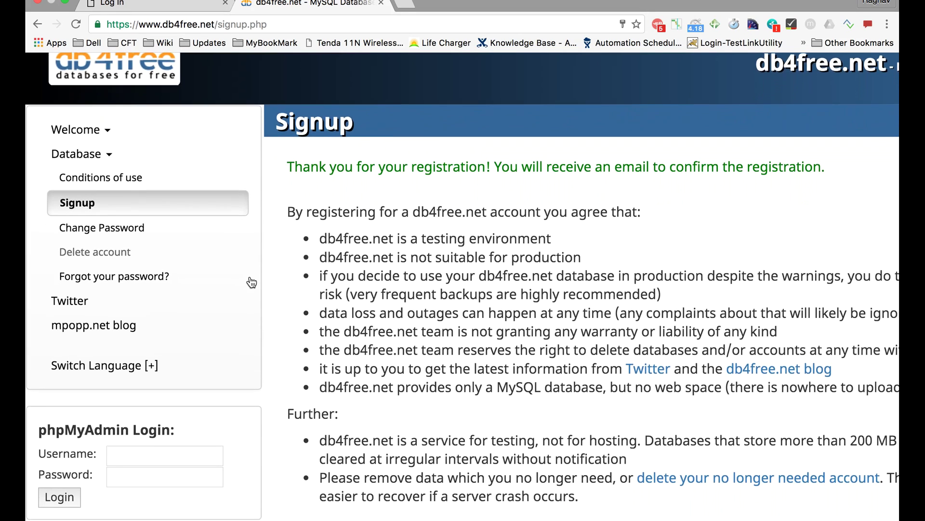
pyautogui.scroll(5, 251, 282)
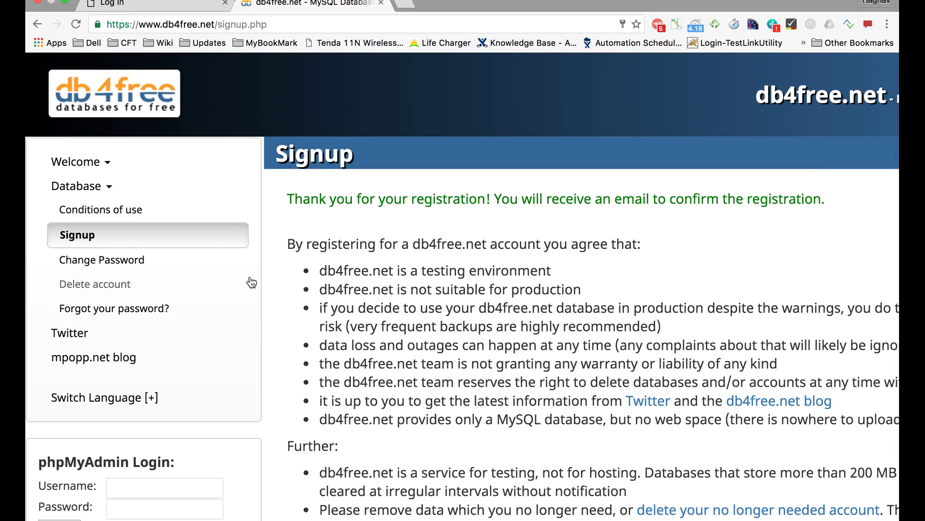
pyautogui.click(150, 101)
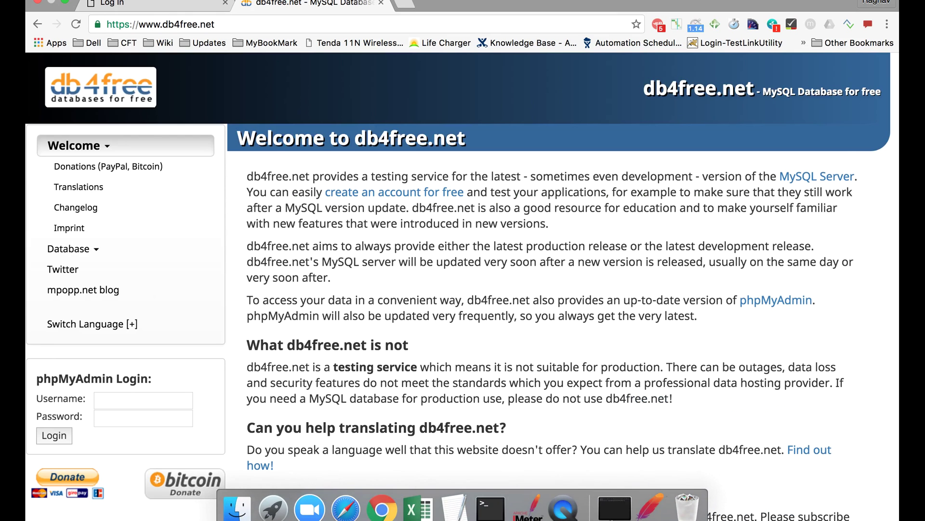
# Log in to db4free's phpMyAdmin with the account username and password, then switch to TextEdit
pyautogui.scroll(-1, 175, 363)
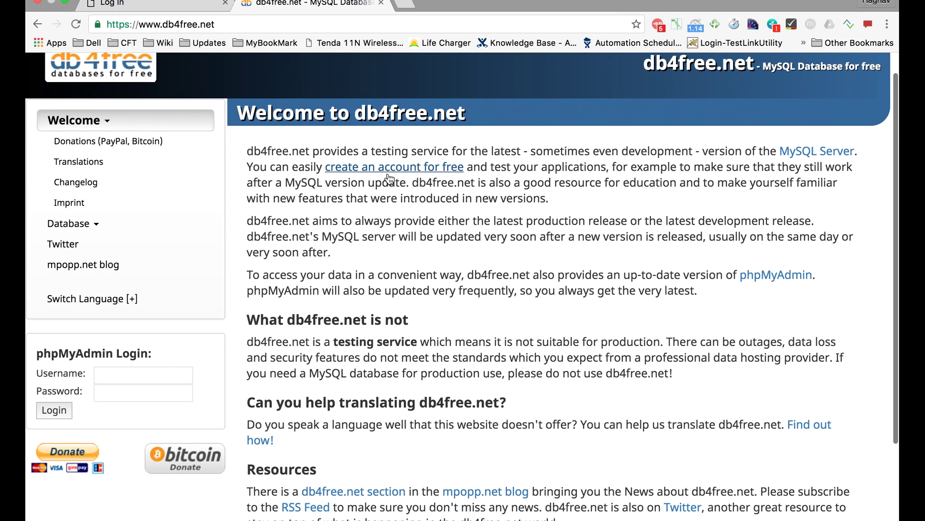
pyautogui.click(134, 370)
pyautogui.scroll(-3, 133, 370)
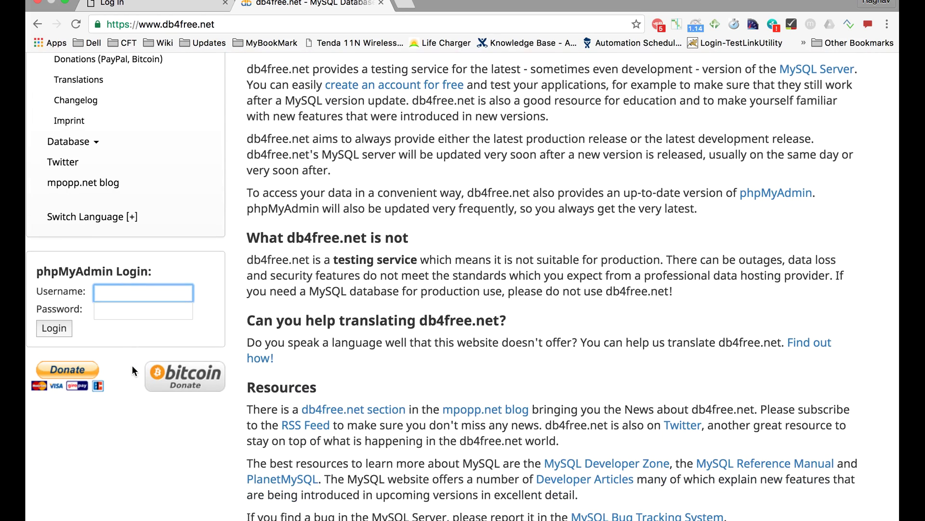
pyautogui.write('raghav')
pyautogui.press('Tab')
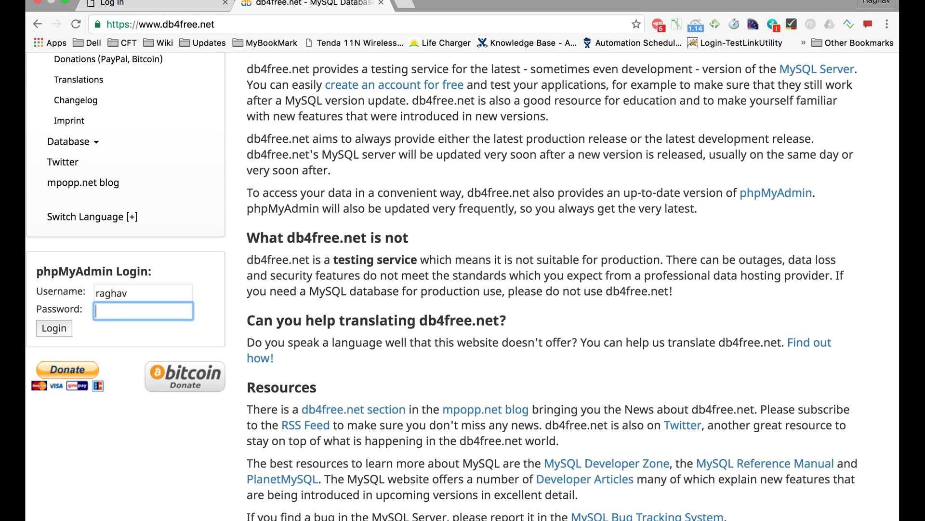
pyautogui.scroll(2, 462, 287)
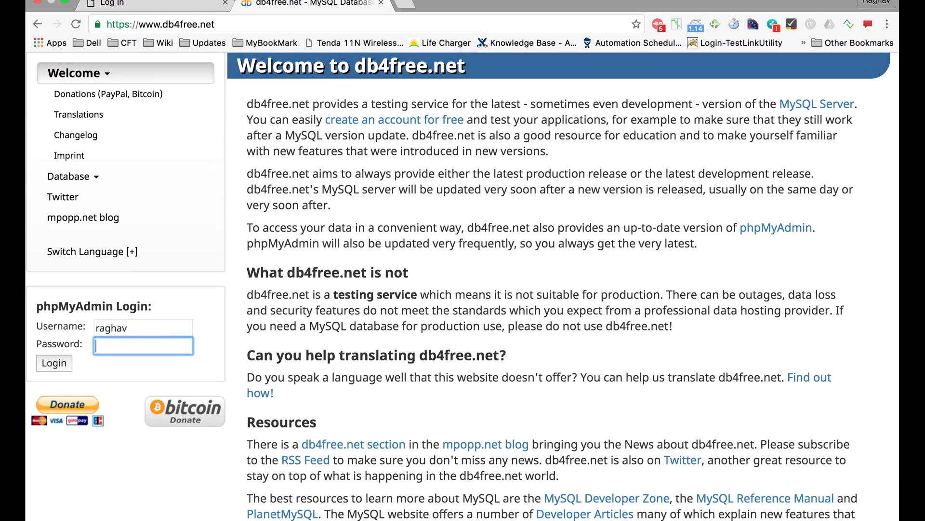
pyautogui.write('*********')
pyautogui.click(55, 365)
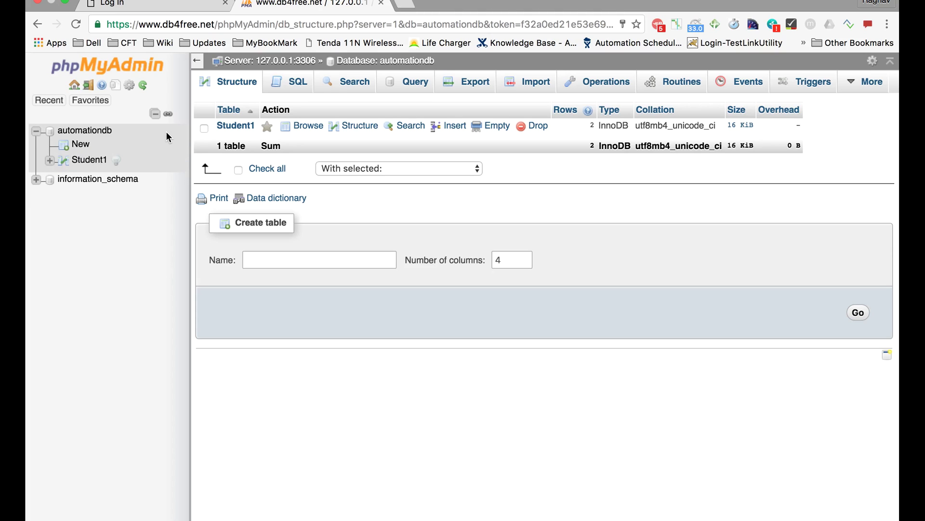
pyautogui.hotkey('ctrl', 'Left')
# Paste '** only for testing purpose **' on a new line under the db4free.net link
pyautogui.click(320, 305)
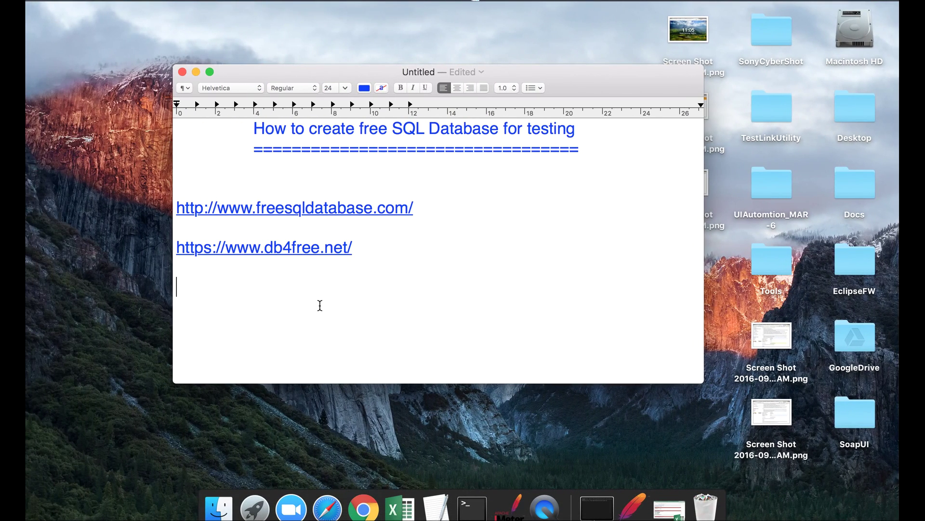
pyautogui.write('** only for testing purpose **')
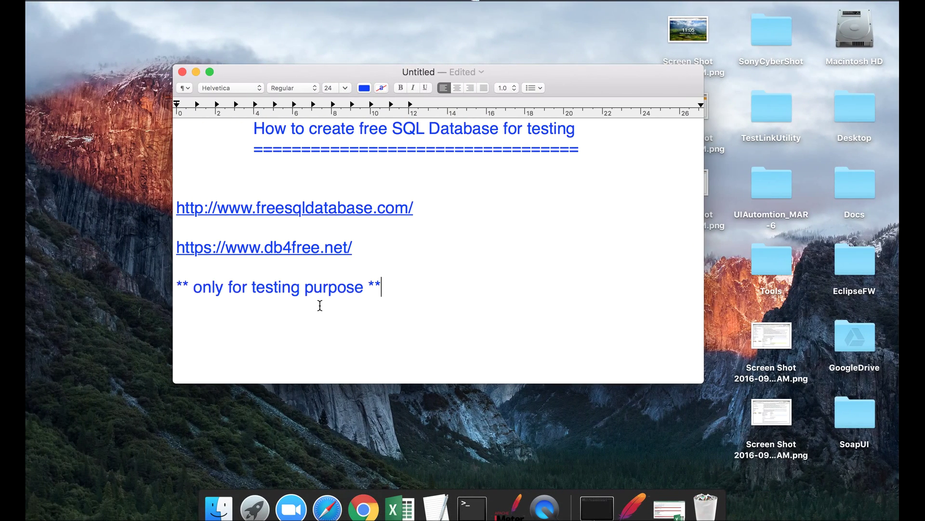